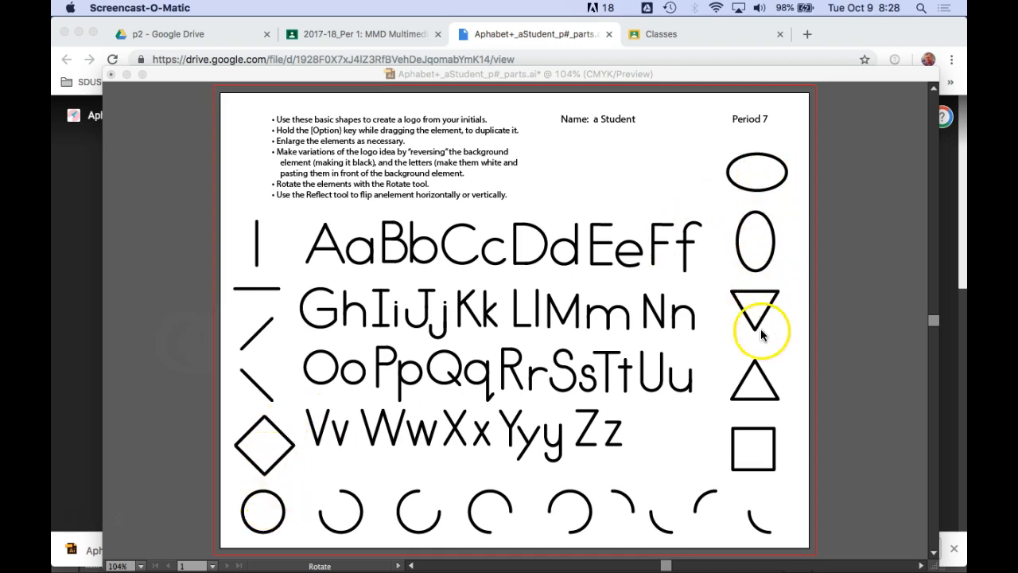
# Switch to the Illustrator alphabet document, activate the Selection tool and clear the selection.
pyautogui.click(874, 246)
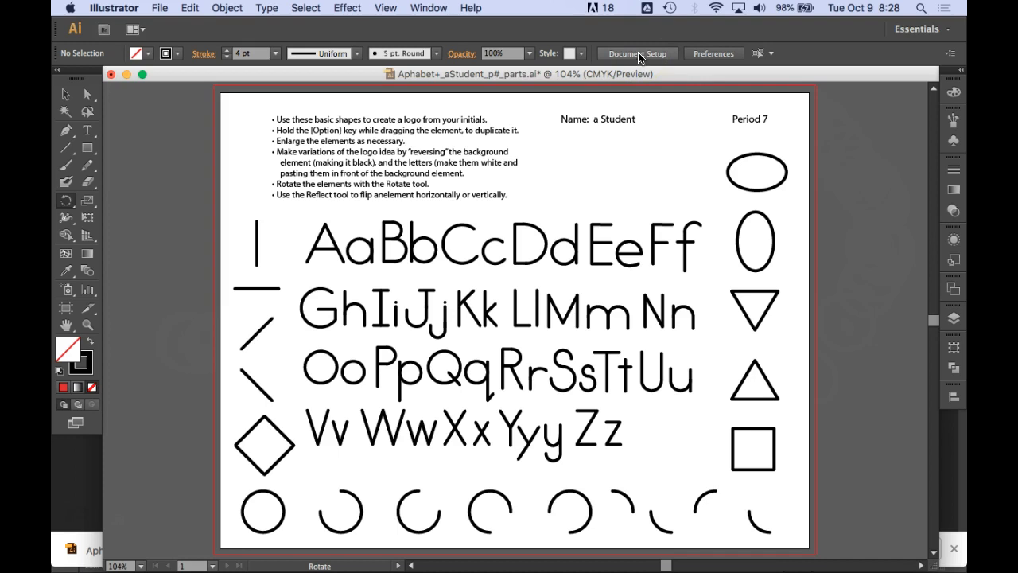
pyautogui.moveTo(712, 151); pyautogui.dragTo(547, 391)
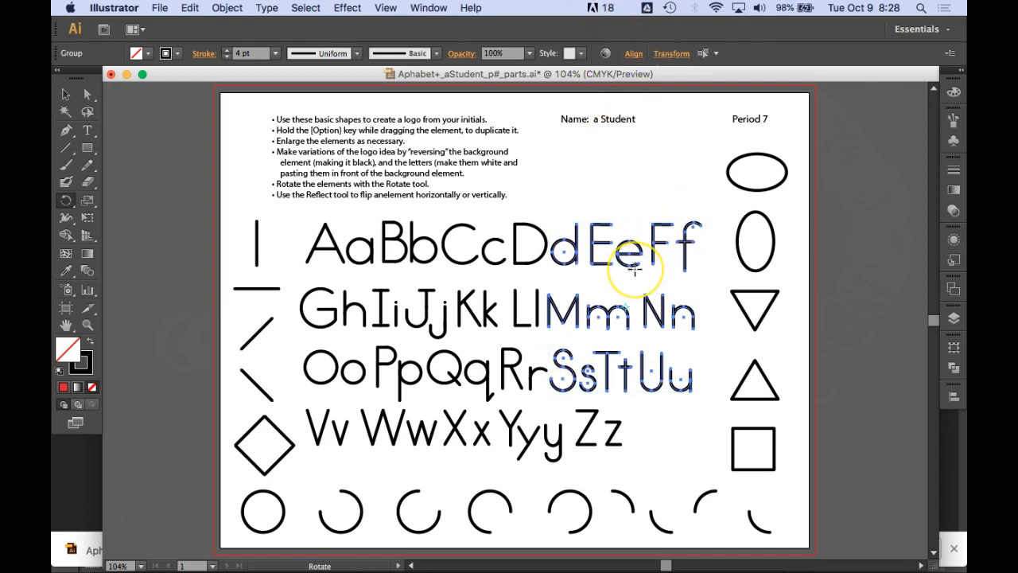
pyautogui.click(65, 94)
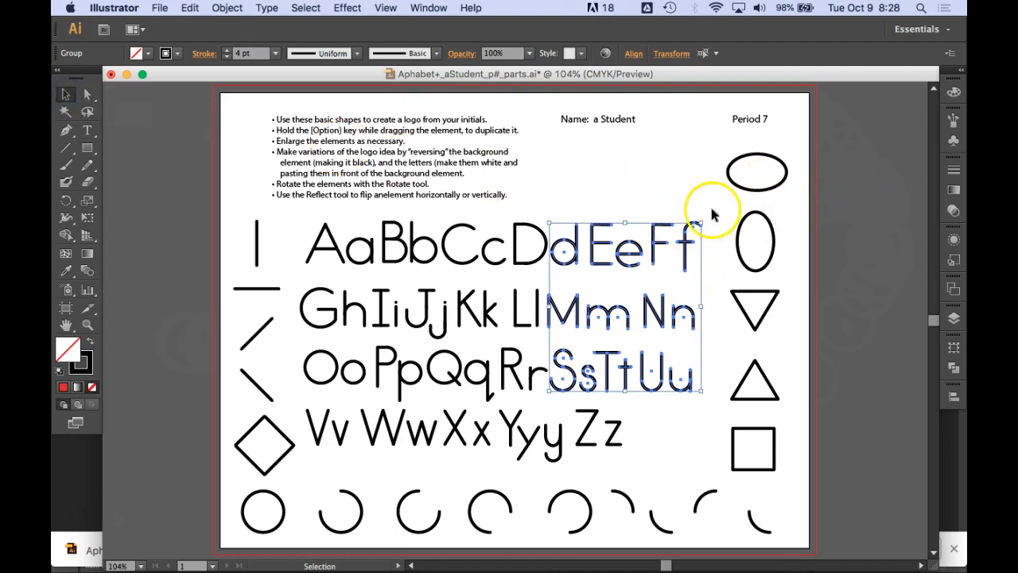
pyautogui.click(841, 174)
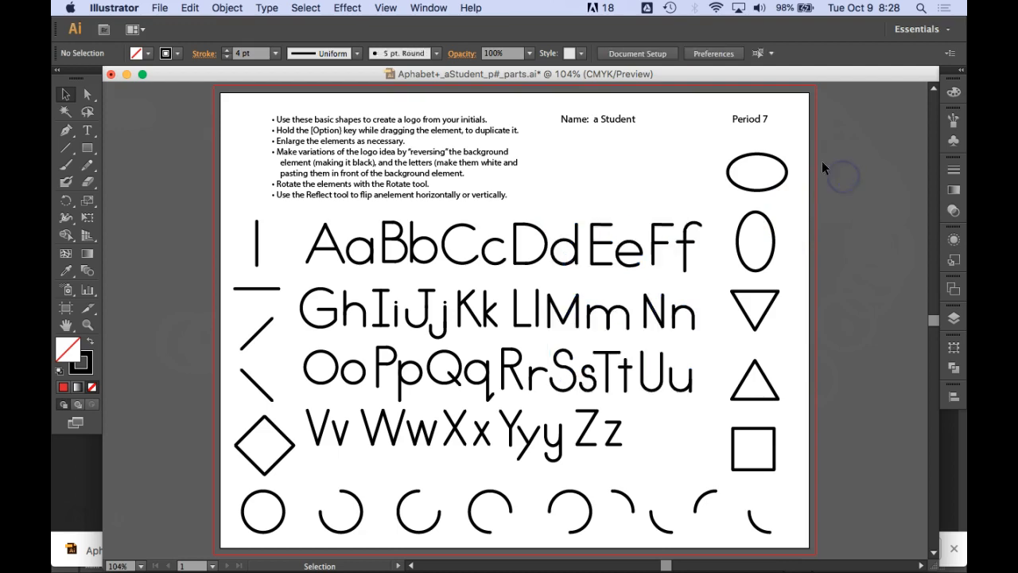
# Draw a second artboard about 10.6 in wide and 8.52 in high beside the alphabet artboard.
pyautogui.click(634, 54)
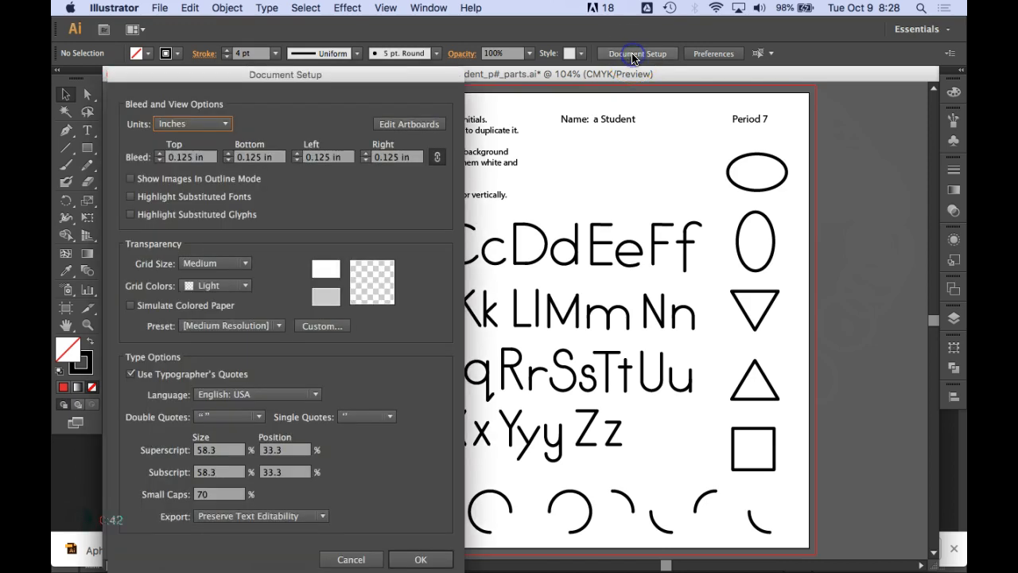
pyautogui.click(427, 125)
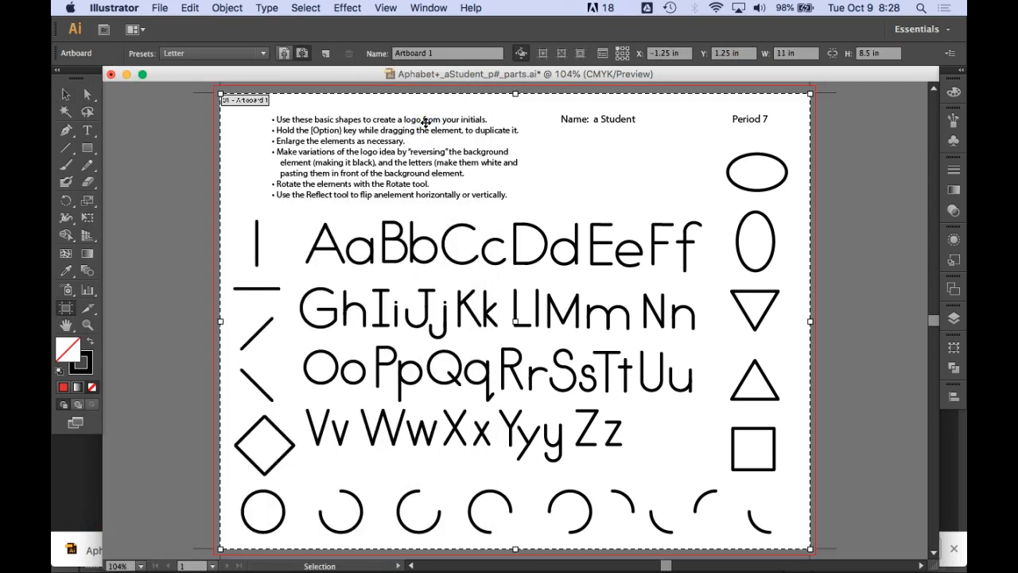
pyautogui.press('super+minus')
pyautogui.press('super+minus')
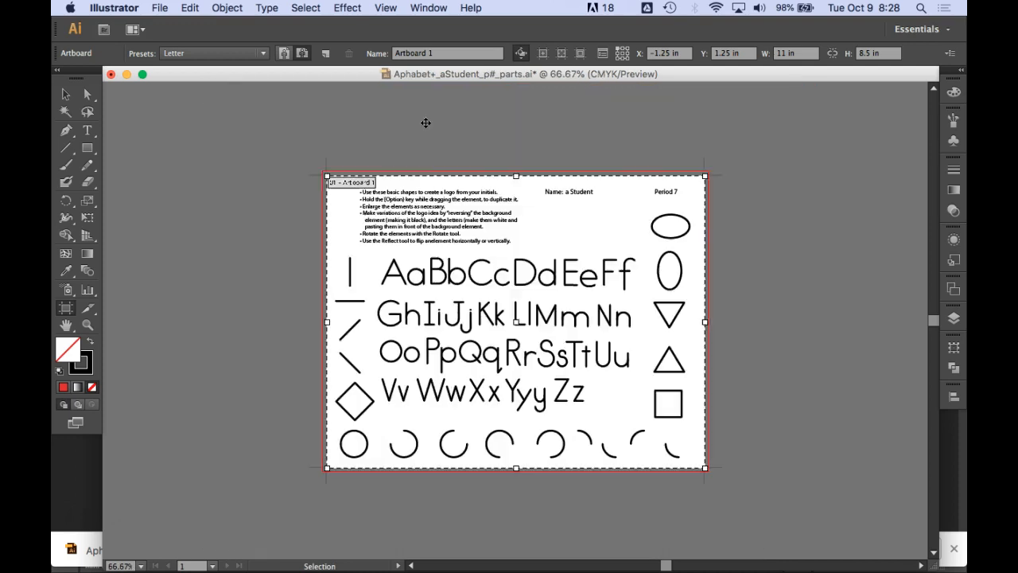
pyautogui.click(443, 144)
pyautogui.moveTo(459, 249); pyautogui.dragTo(249, 175)
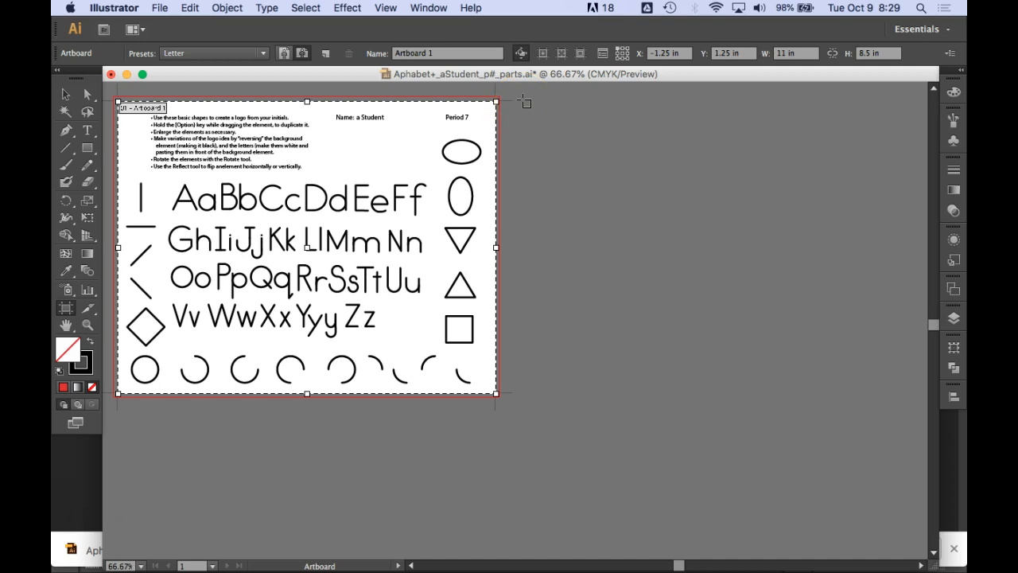
pyautogui.moveTo(525, 101); pyautogui.dragTo(886, 393)
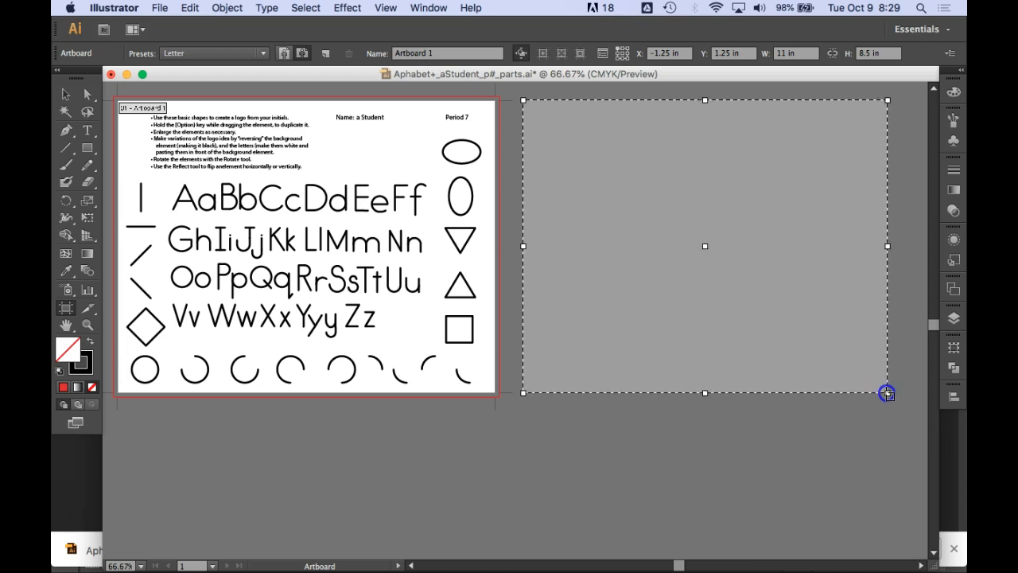
pyautogui.moveTo(887, 393); pyautogui.dragTo(887, 392)
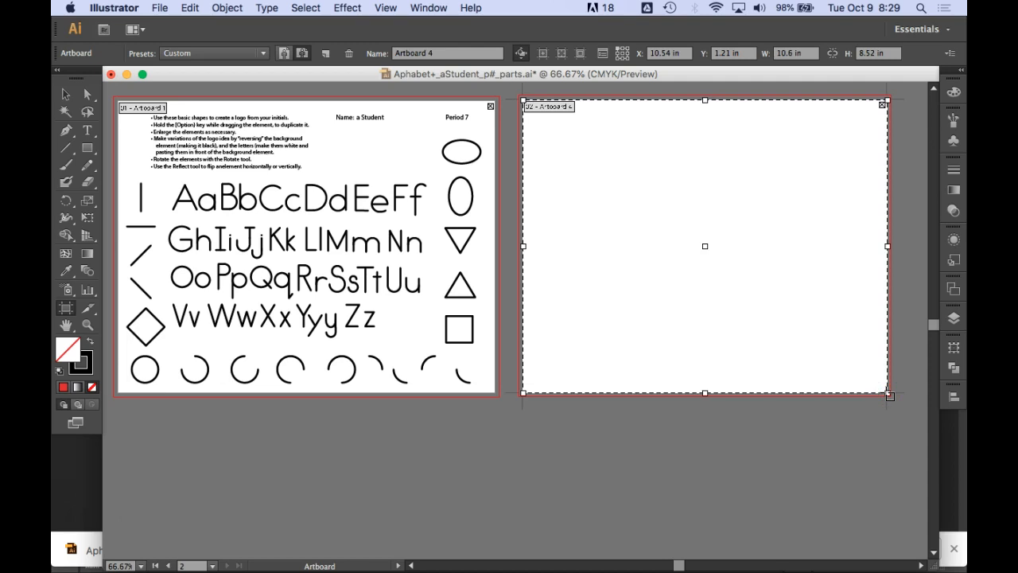
# Set the new artboard's size to 11 in wide by 8.5 in high and leave artboard editing.
pyautogui.doubleClick(783, 54)
pyautogui.write('11')
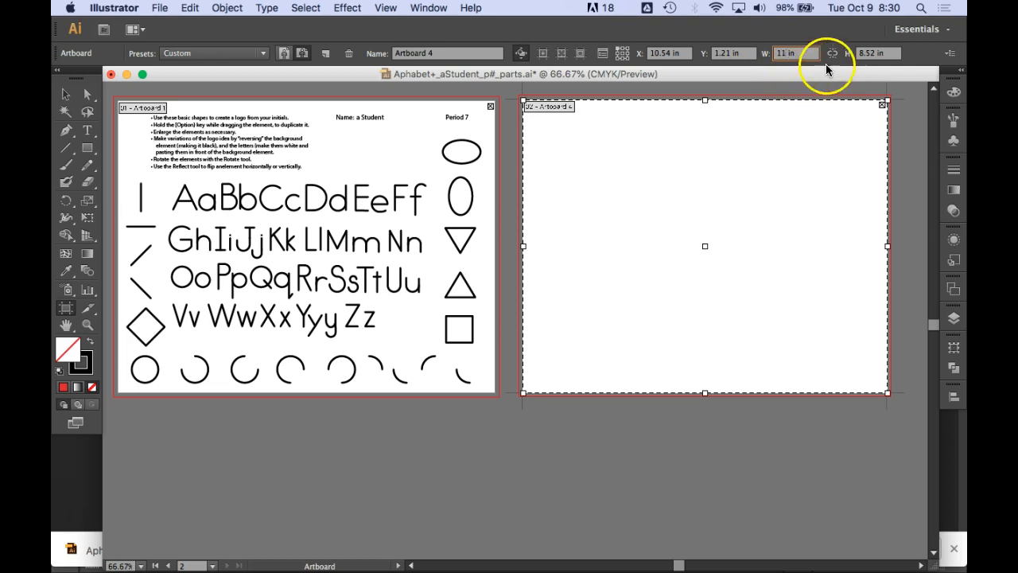
pyautogui.click(879, 53)
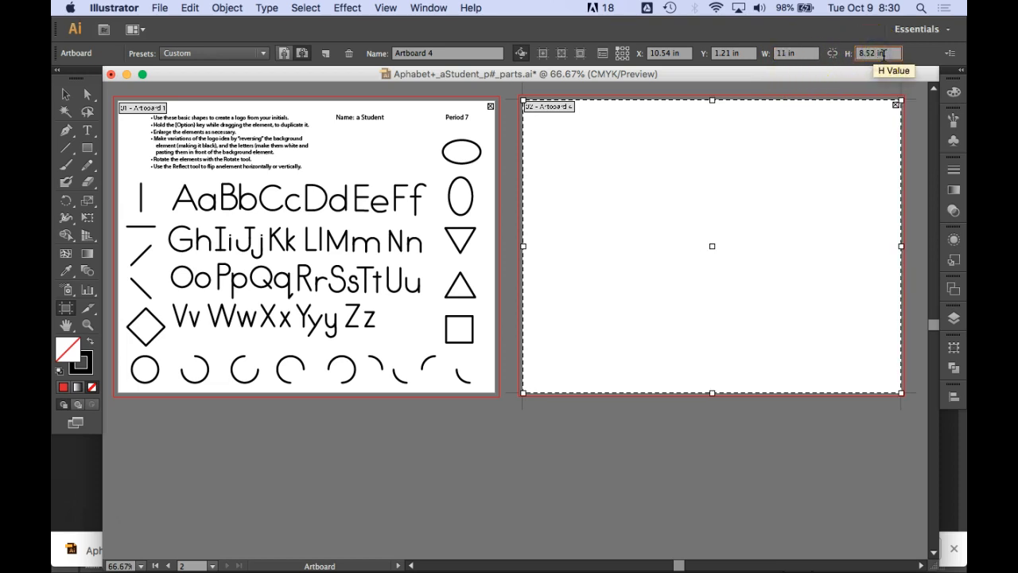
pyautogui.click(878, 53)
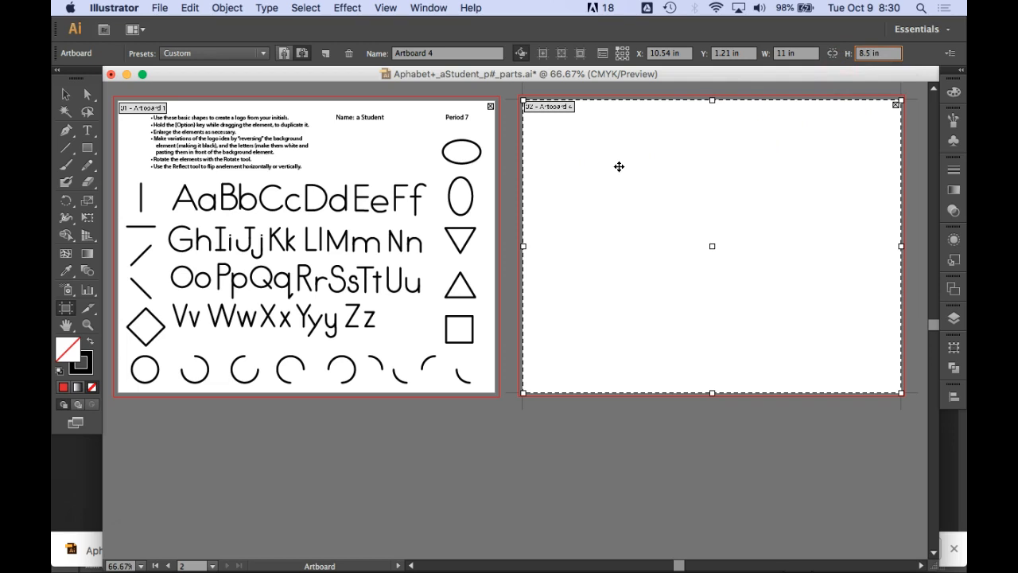
pyautogui.press('Return')
pyautogui.press('Escape')
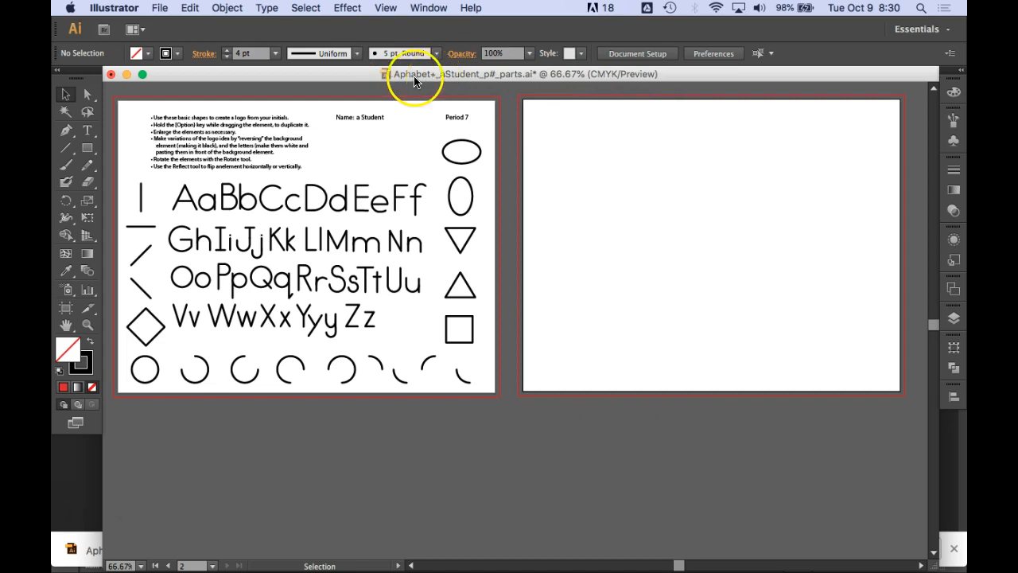
# Save the document under the new name logo_aStudent_p7.ai on the Desktop in Illustrator CS6 format.
pyautogui.click(159, 8)
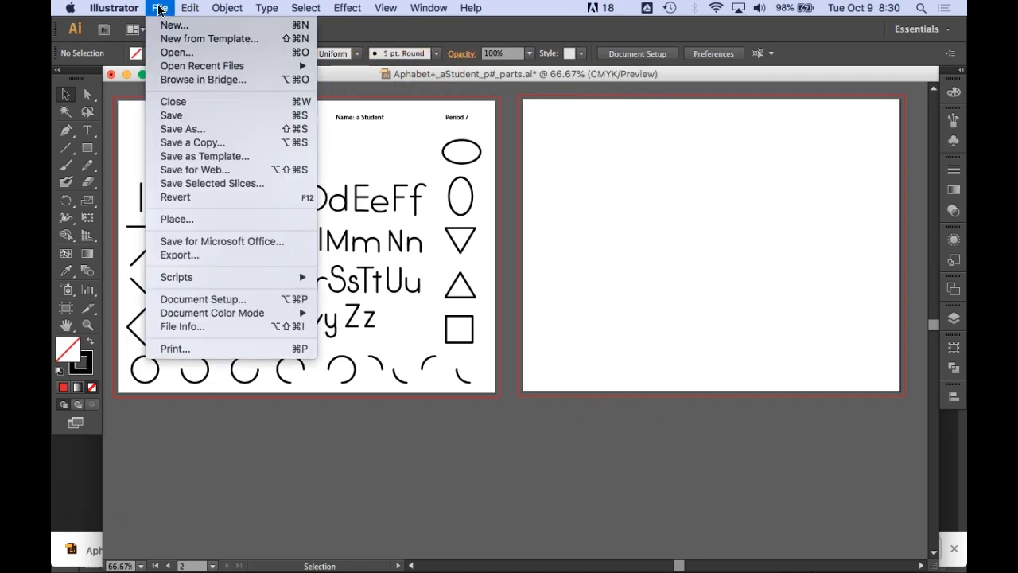
pyautogui.click(184, 129)
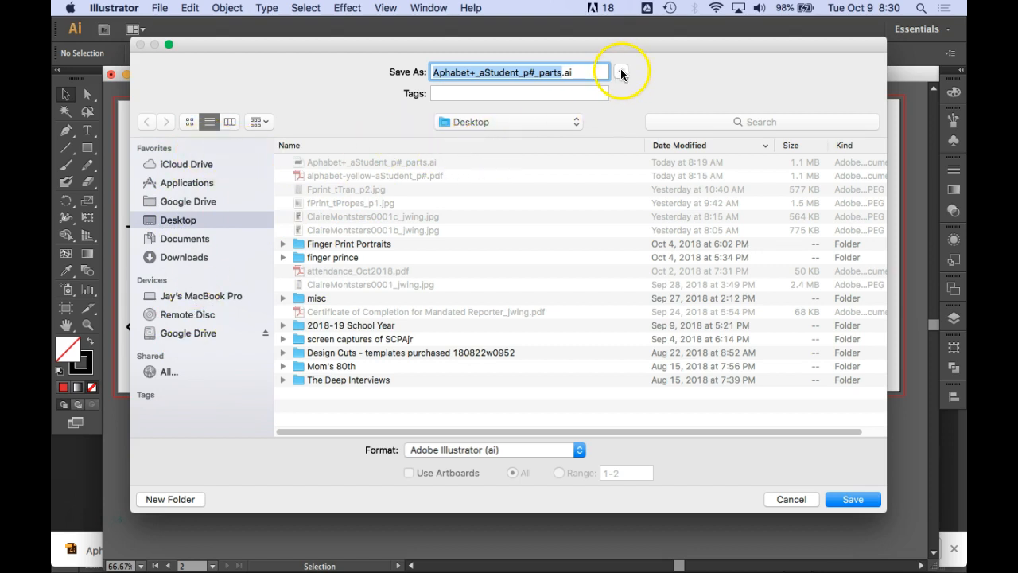
pyautogui.click(621, 73)
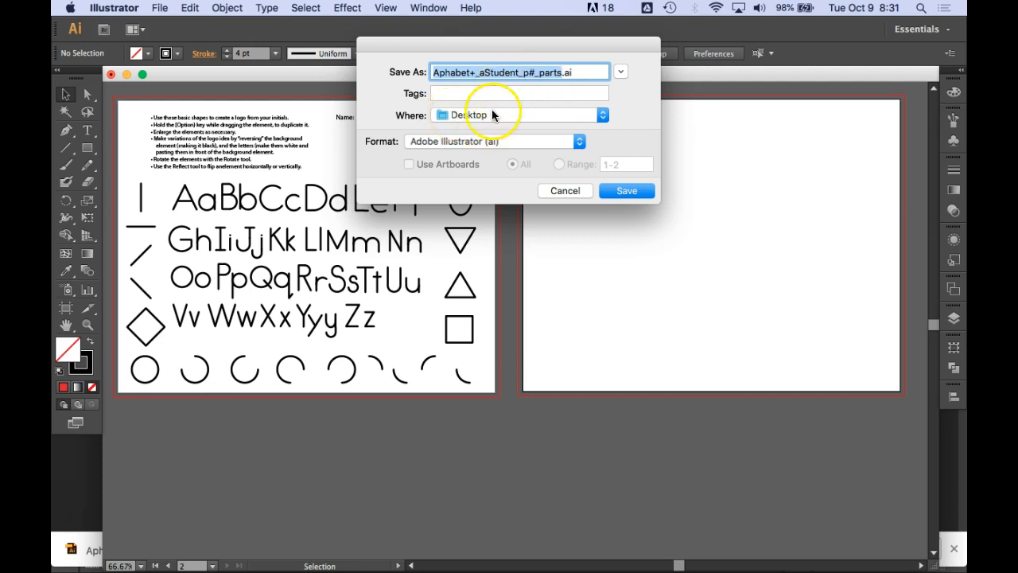
pyautogui.click(621, 73)
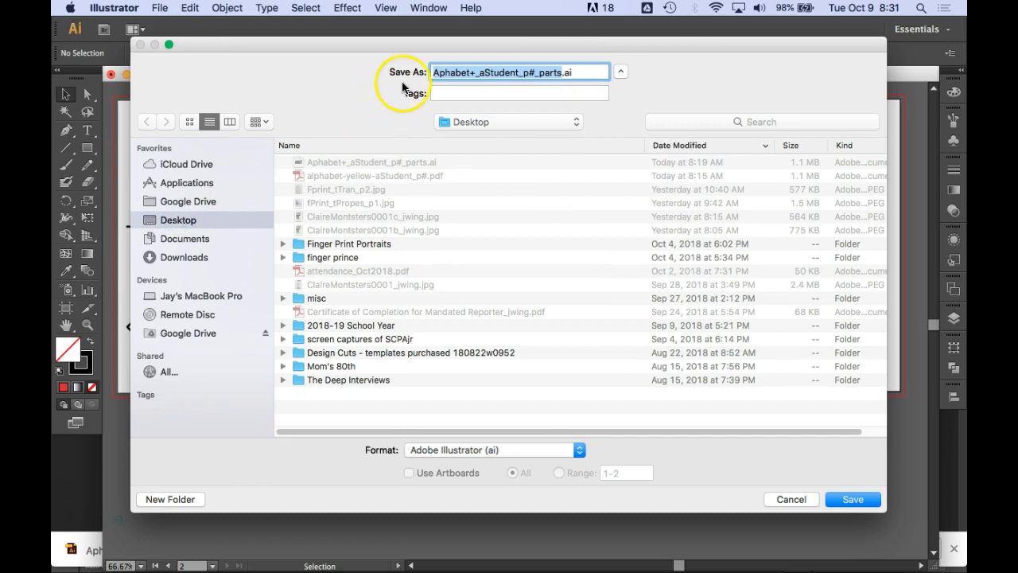
pyautogui.click(474, 72)
pyautogui.moveTo(474, 73); pyautogui.dragTo(444, 70)
pyautogui.press('BackSpace')
pyautogui.write('logo')
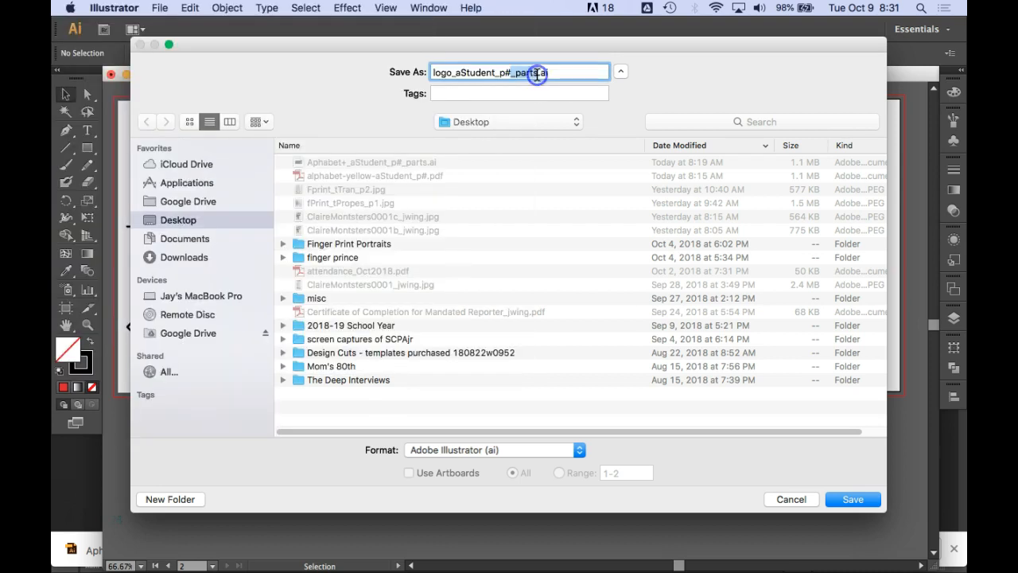
pyautogui.press('BackSpace')
pyautogui.click(513, 73)
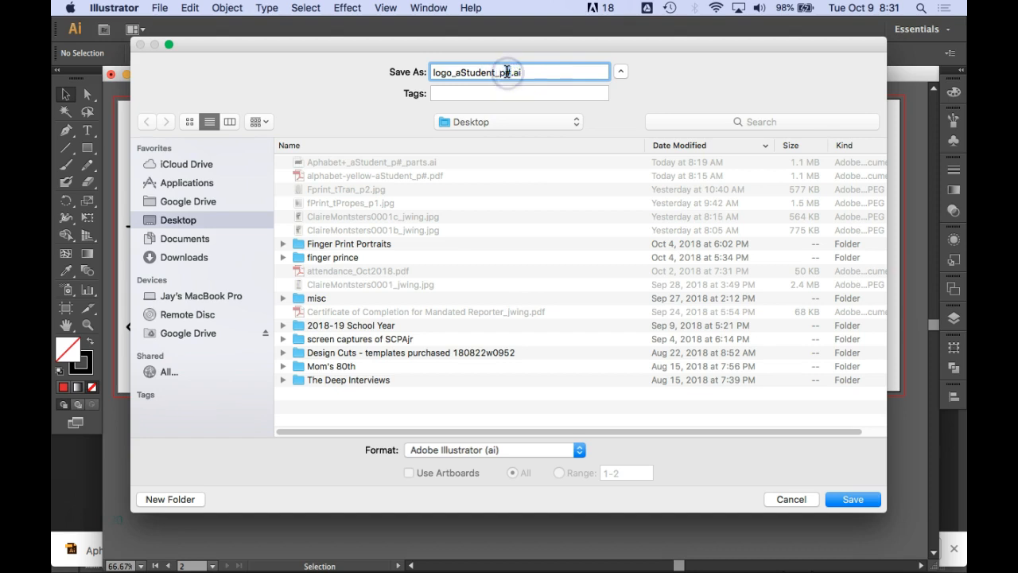
pyautogui.write('7')
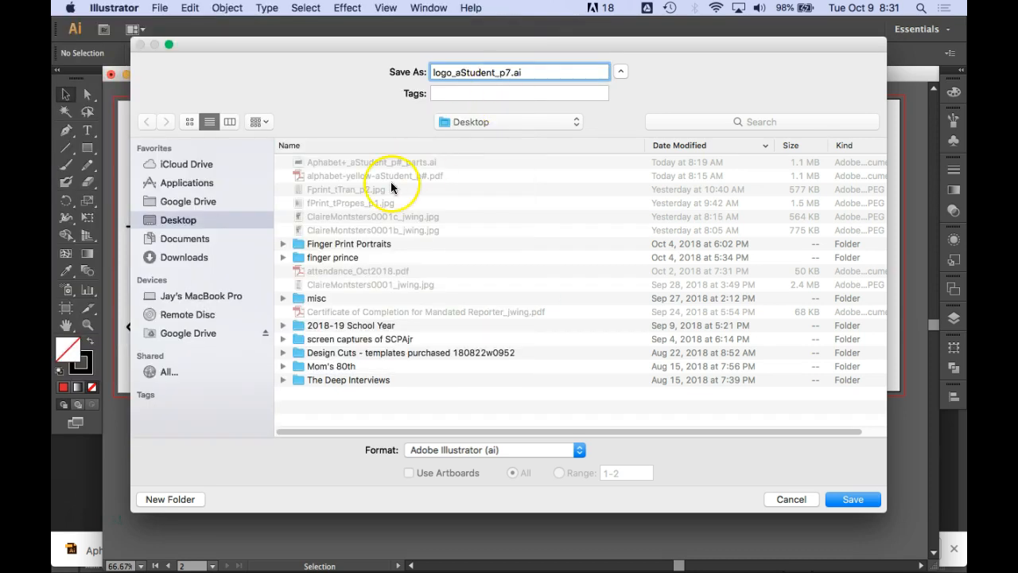
pyautogui.click(849, 498)
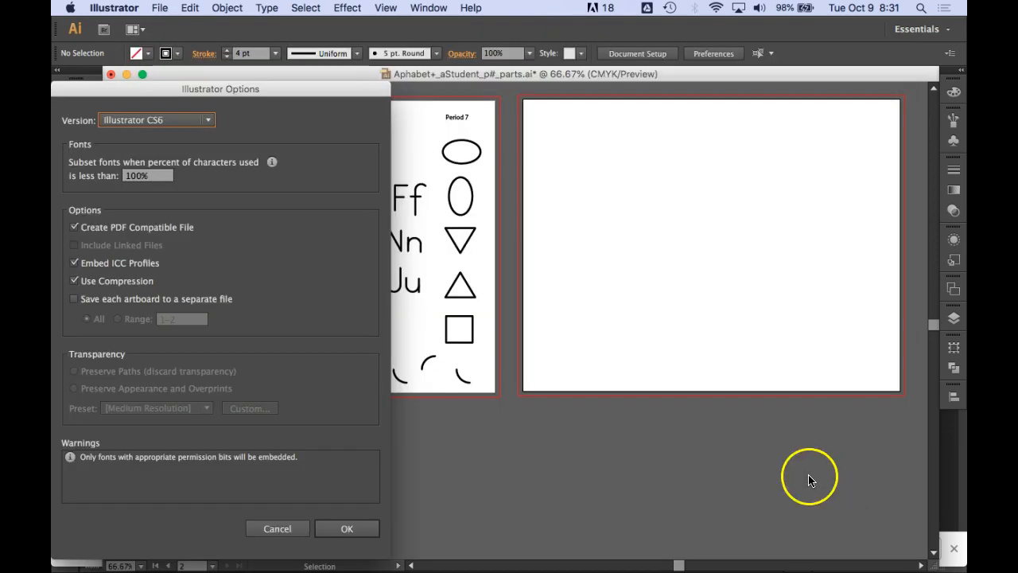
pyautogui.click(346, 528)
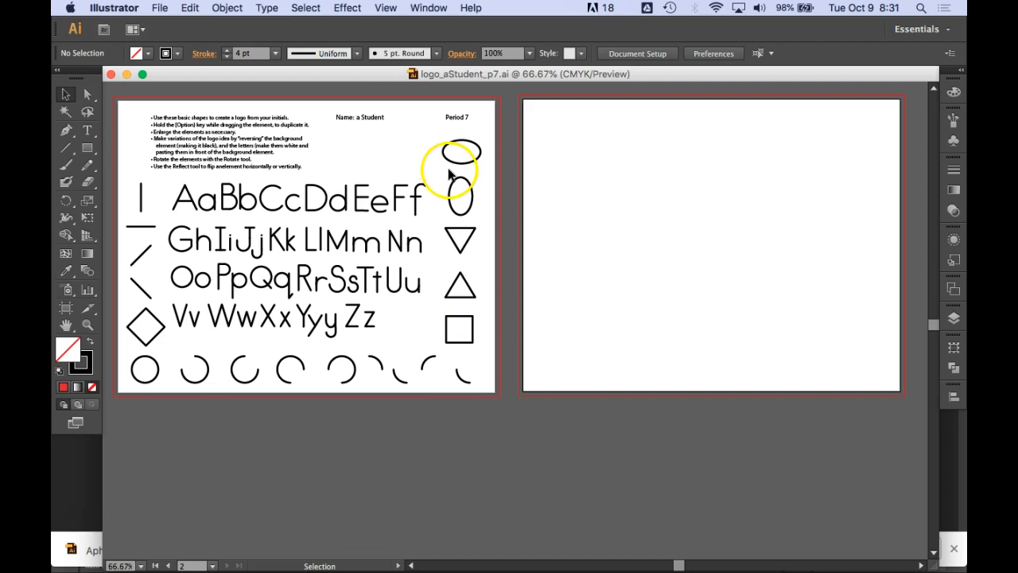
# Duplicate the ellipses, triangles, square, diamond and circle onto the second artboard and arrange them in two columns.
pyautogui.moveTo(449, 139); pyautogui.dragTo(465, 322)
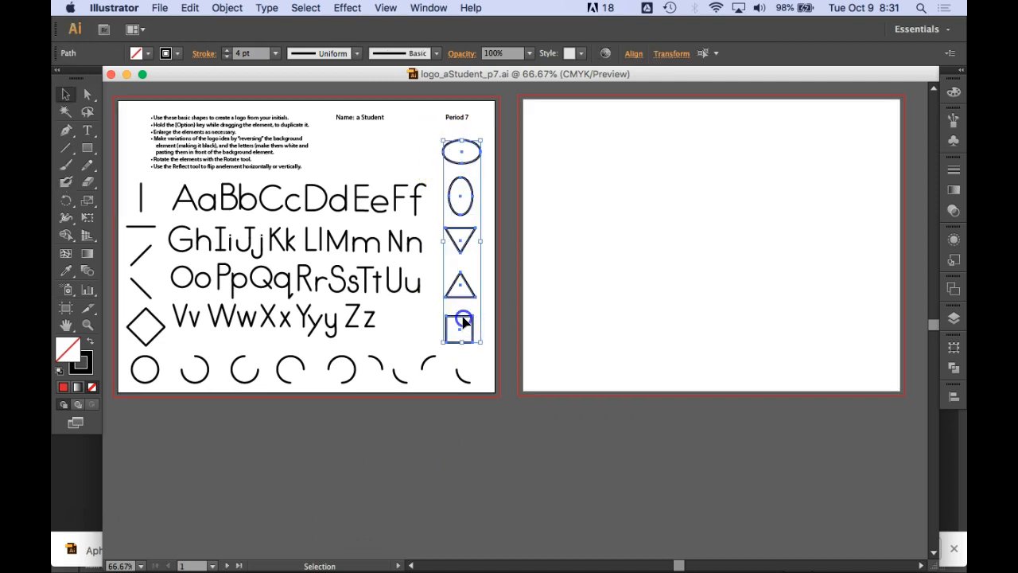
pyautogui.moveTo(464, 321); pyautogui.dragTo(608, 316)
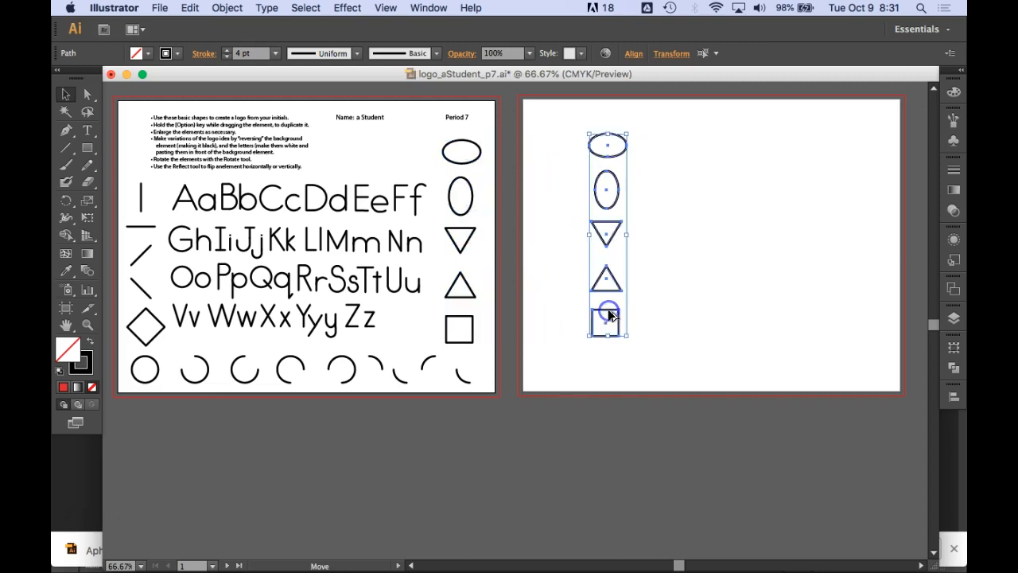
pyautogui.moveTo(161, 330); pyautogui.dragTo(673, 188)
pyautogui.moveTo(563, 264); pyautogui.dragTo(670, 266)
pyautogui.click(484, 261)
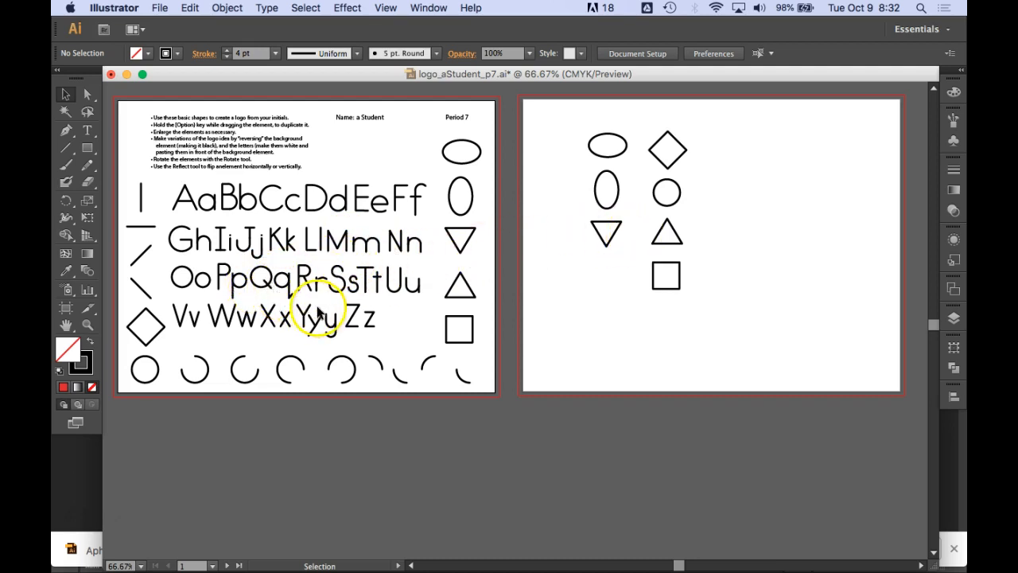
# Duplicate the letter pairs Qq and Ss onto the second artboard beside the shapes and save the document.
pyautogui.moveTo(277, 283); pyautogui.dragTo(292, 299)
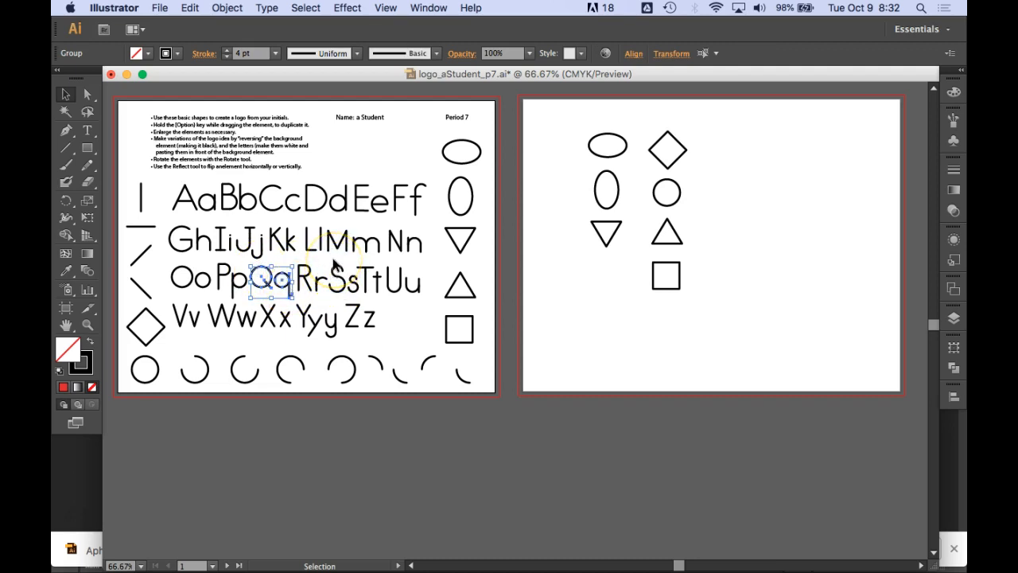
pyautogui.moveTo(334, 260); pyautogui.dragTo(289, 292)
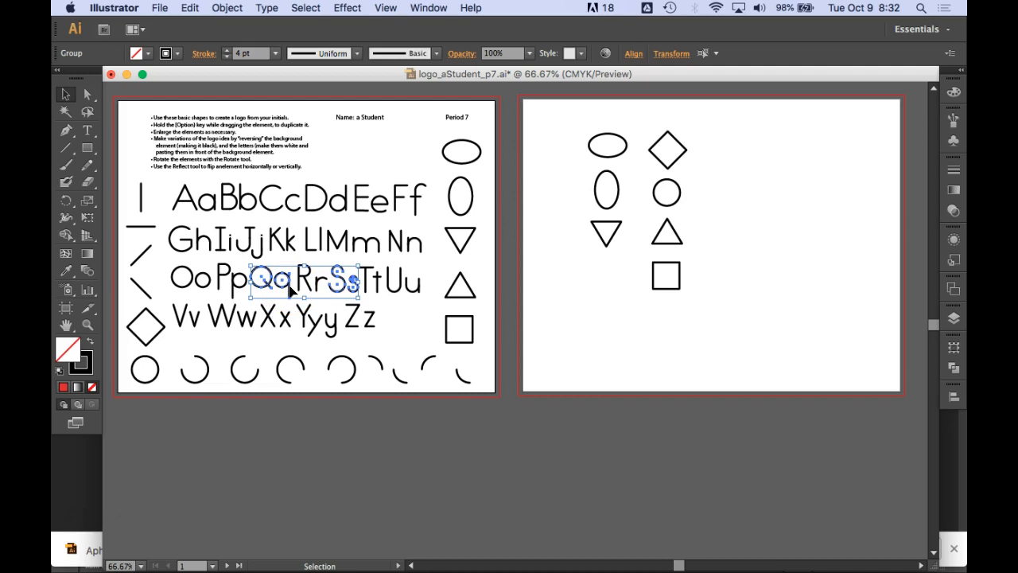
pyautogui.moveTo(293, 291); pyautogui.dragTo(739, 189)
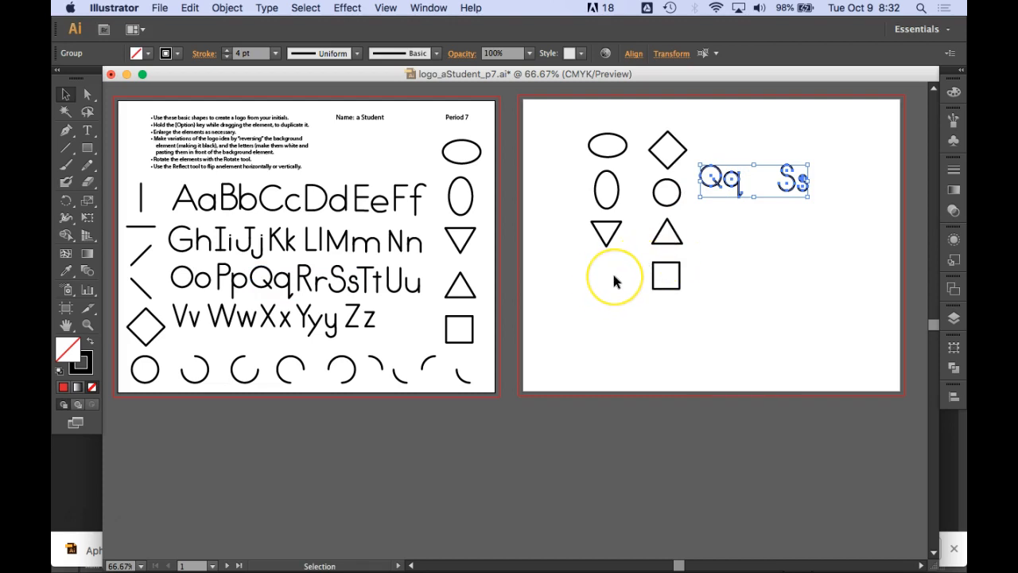
pyautogui.press('a')
pyautogui.press('super+s')
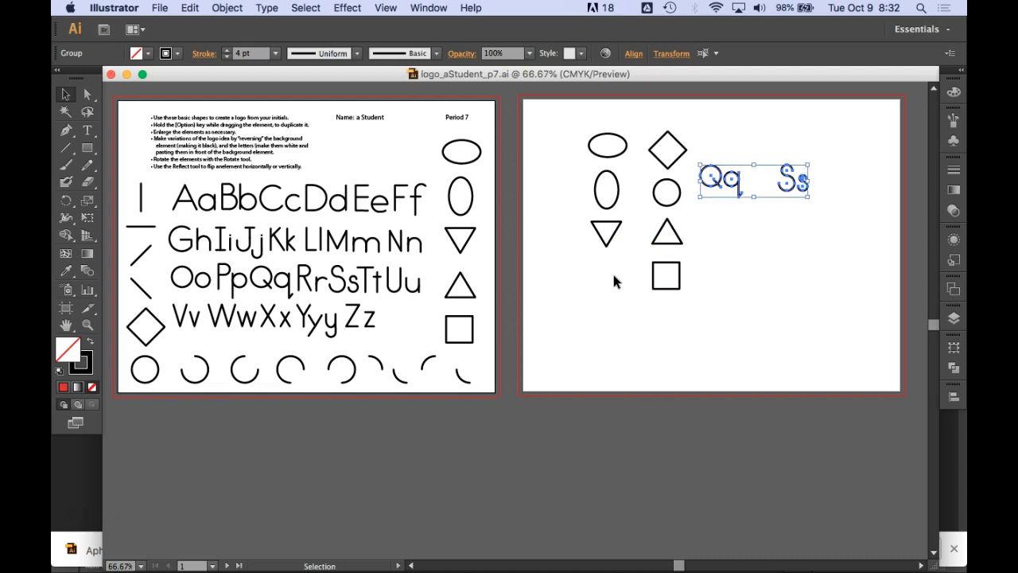
# Remove the black stroke from all the ellipses, triangles, diamond, circle and square on the second artboard.
pyautogui.click(720, 233)
pyautogui.moveTo(579, 120); pyautogui.dragTo(683, 304)
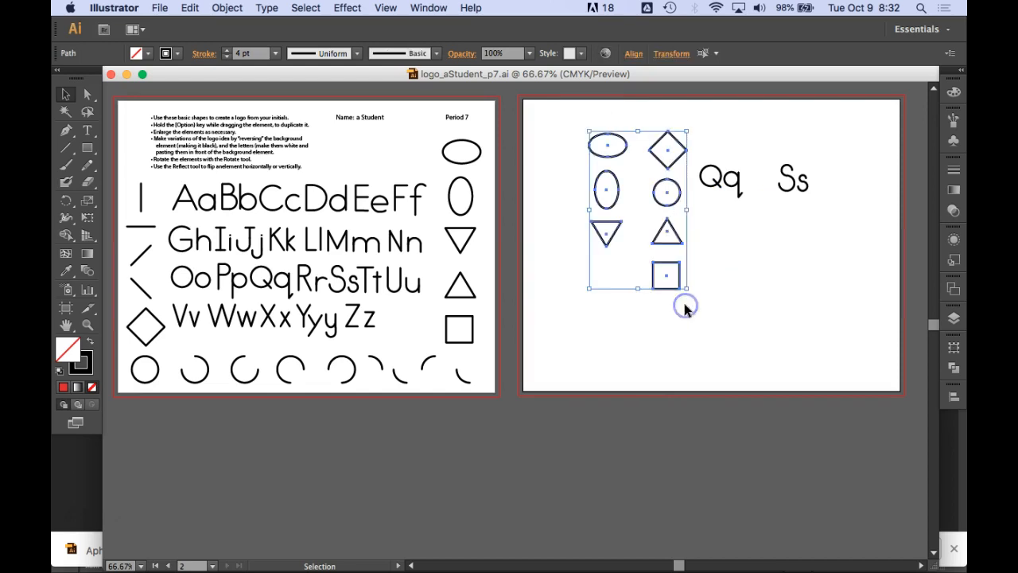
pyautogui.click(954, 94)
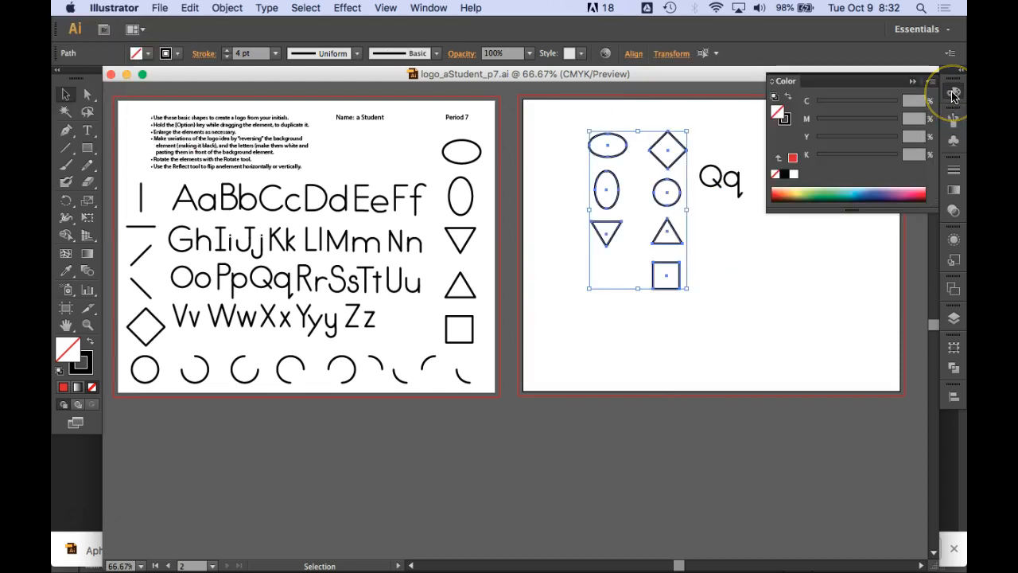
pyautogui.click(785, 121)
pyautogui.click(784, 121)
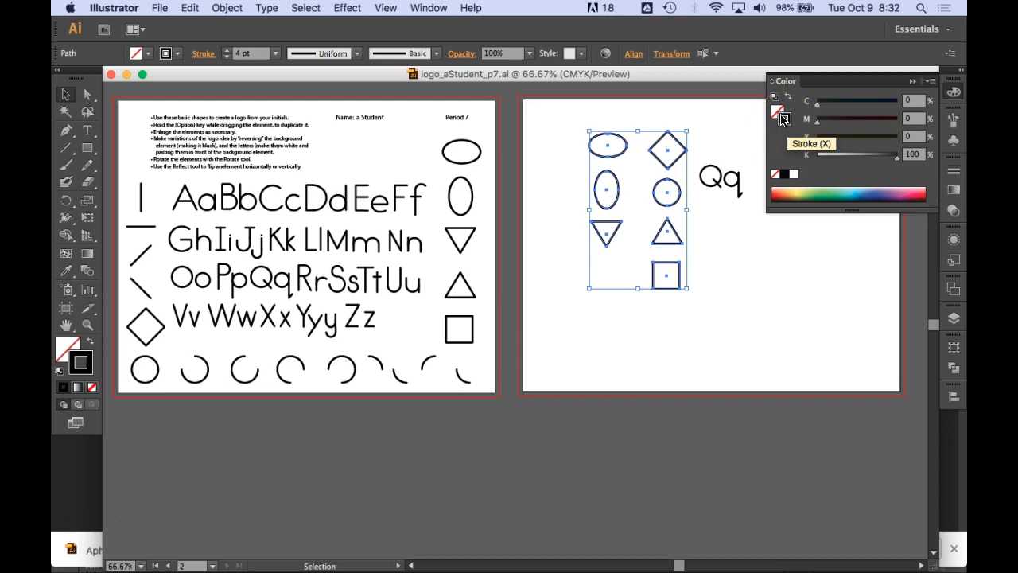
pyautogui.click(777, 111)
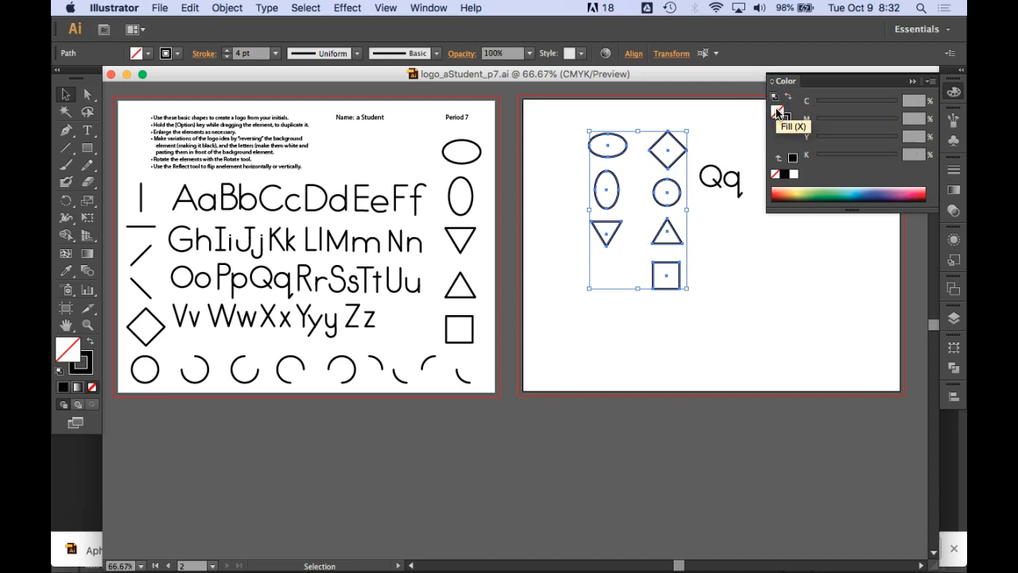
pyautogui.click(784, 119)
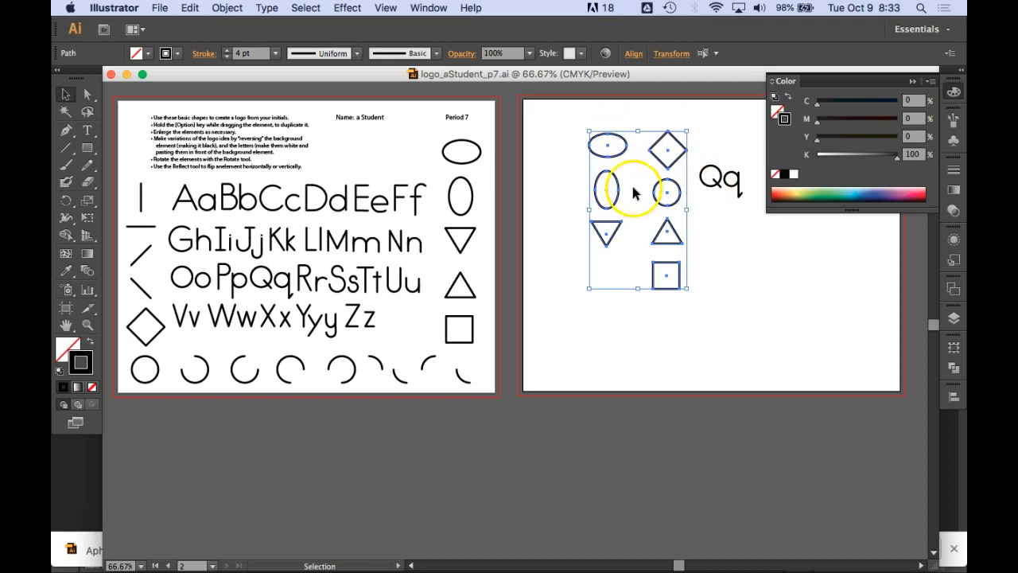
pyautogui.click(774, 176)
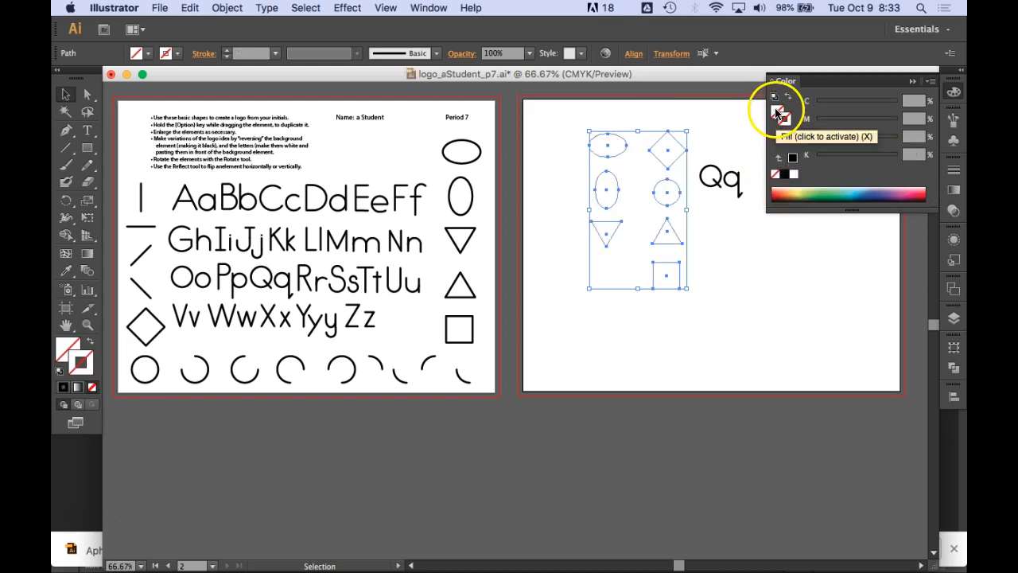
# Fill the selected shapes on the second artboard with solid black.
pyautogui.click(777, 114)
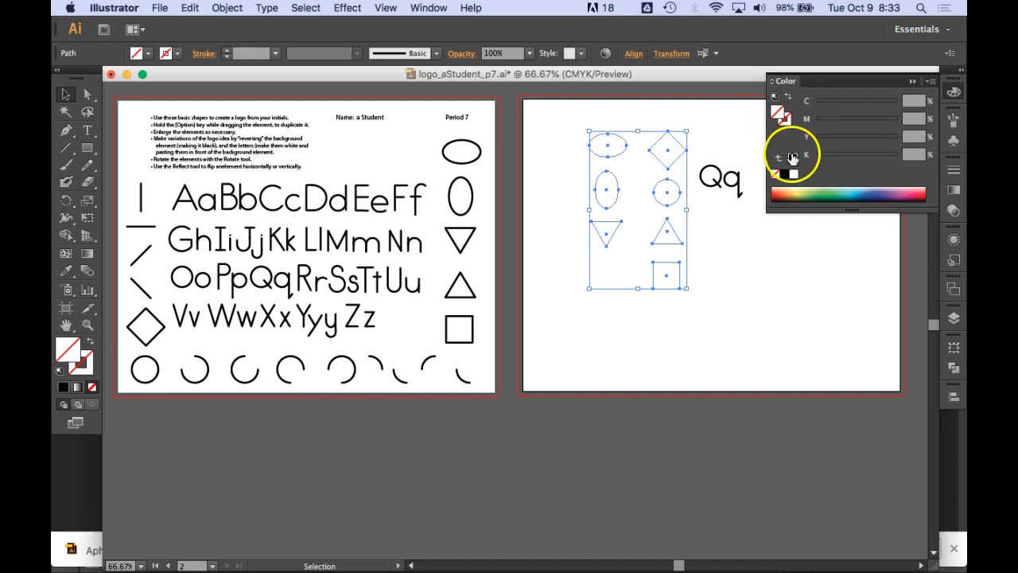
pyautogui.click(792, 159)
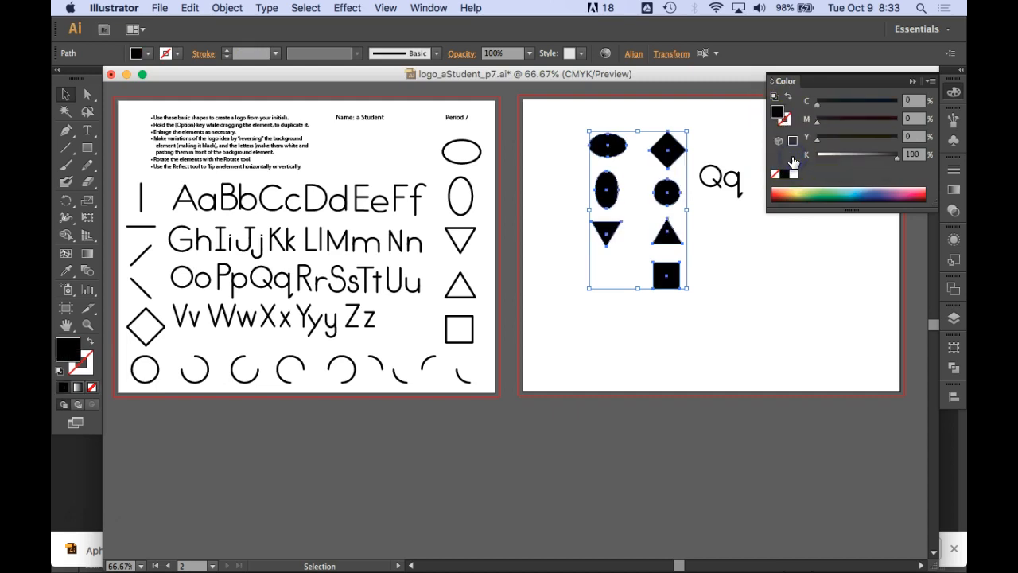
pyautogui.click(912, 82)
# Move the Ss pair closer to Qq and give all four letters an olive-yellow stroke from the colour spectrum.
pyautogui.moveTo(833, 143); pyautogui.dragTo(763, 183)
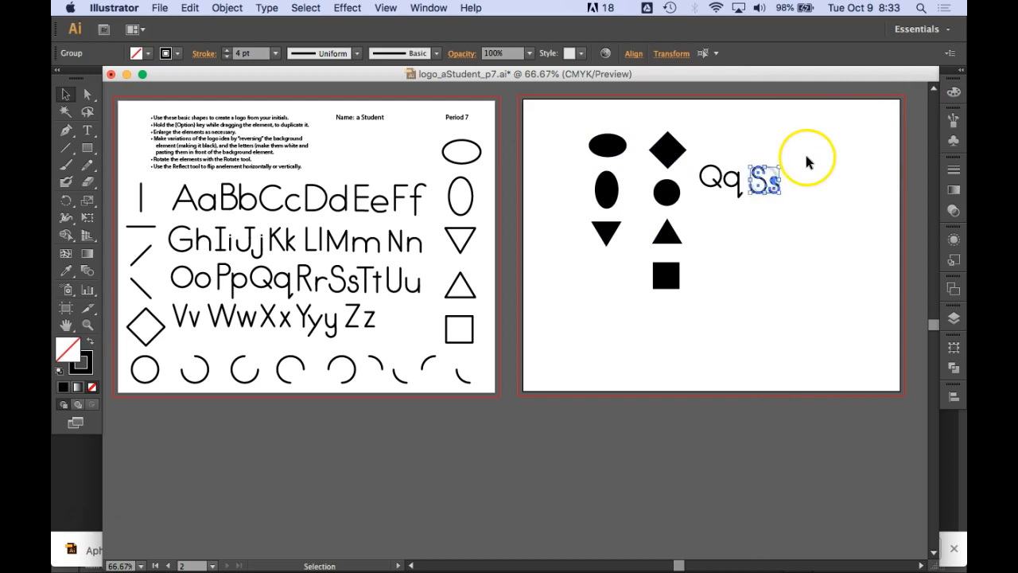
pyautogui.click(804, 151)
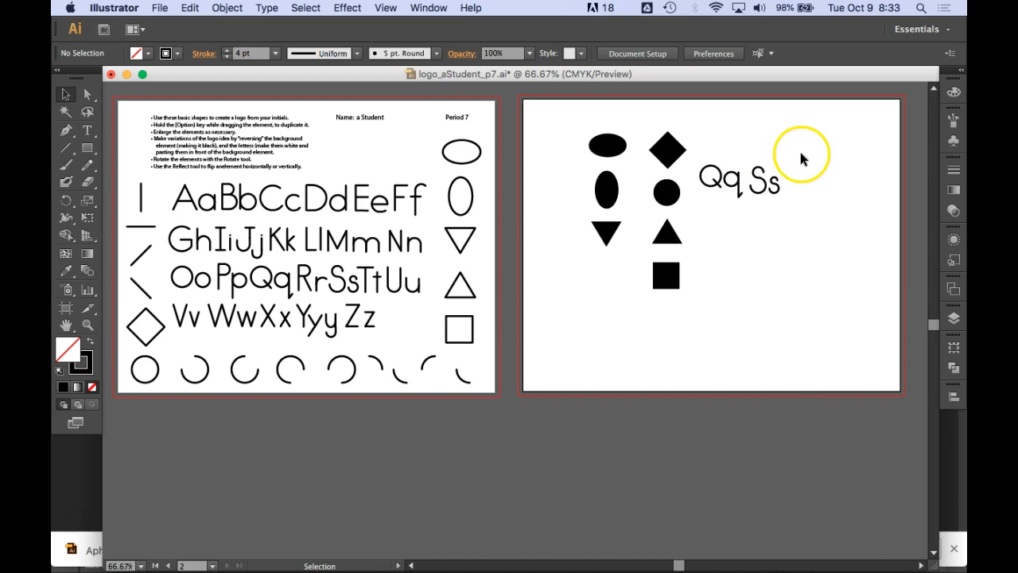
pyautogui.moveTo(803, 158); pyautogui.dragTo(696, 214)
pyautogui.click(953, 93)
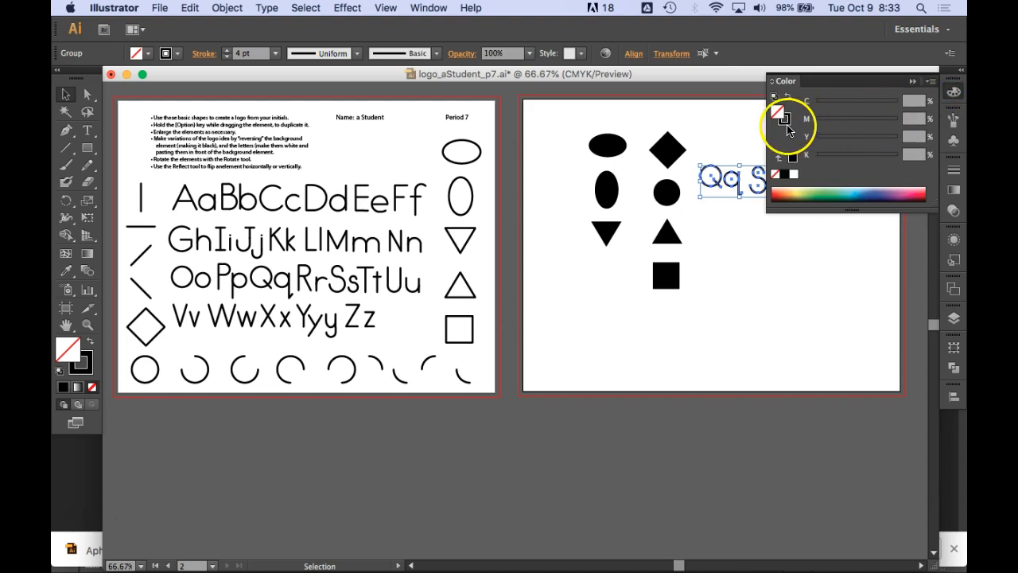
pyautogui.click(785, 122)
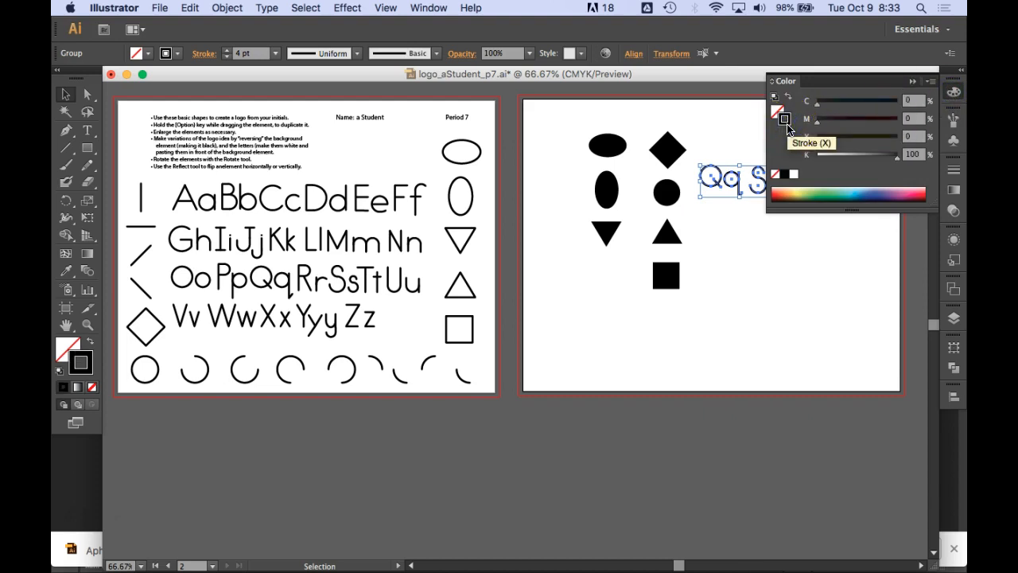
pyautogui.click(801, 190)
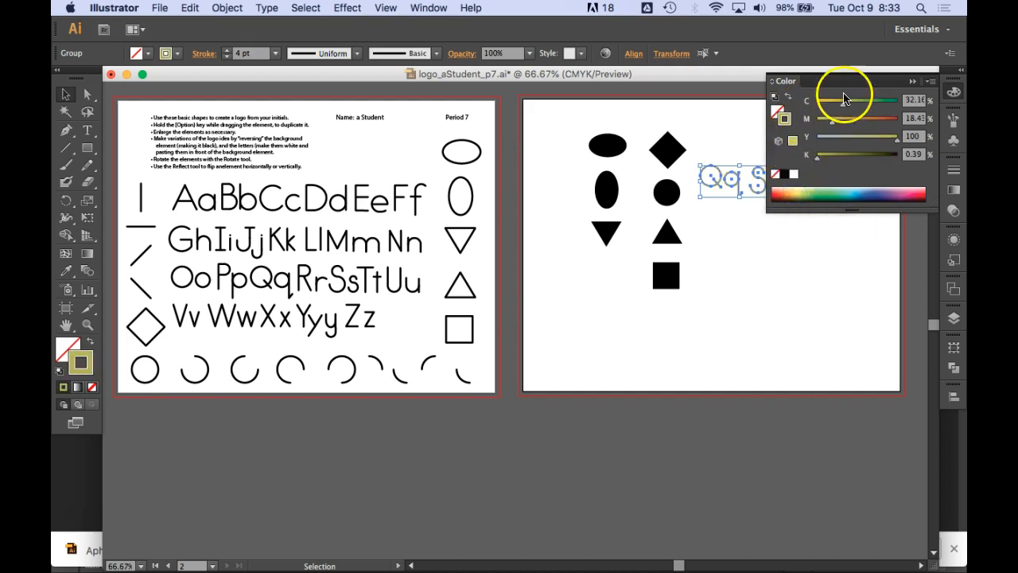
pyautogui.click(911, 81)
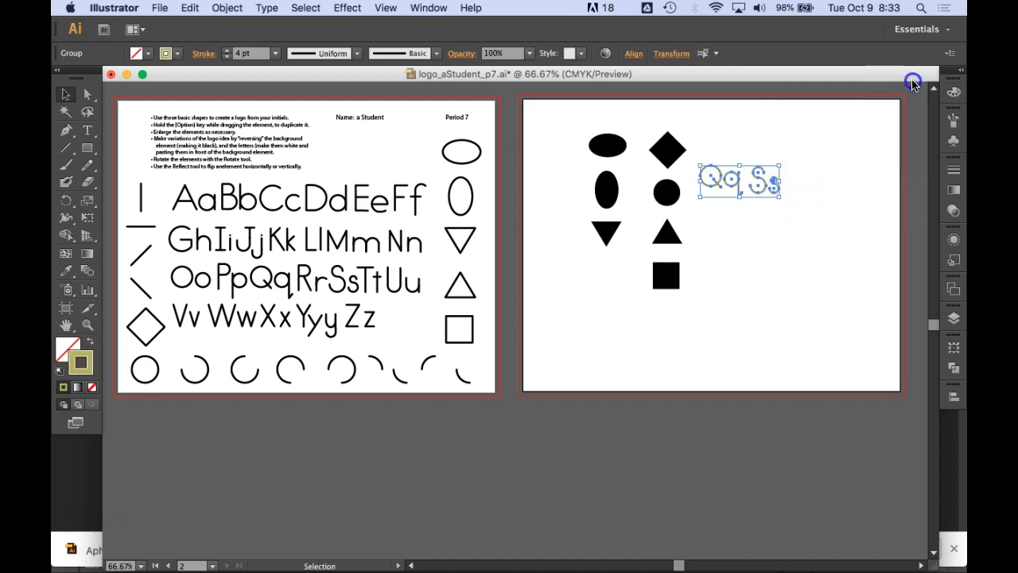
pyautogui.click(757, 149)
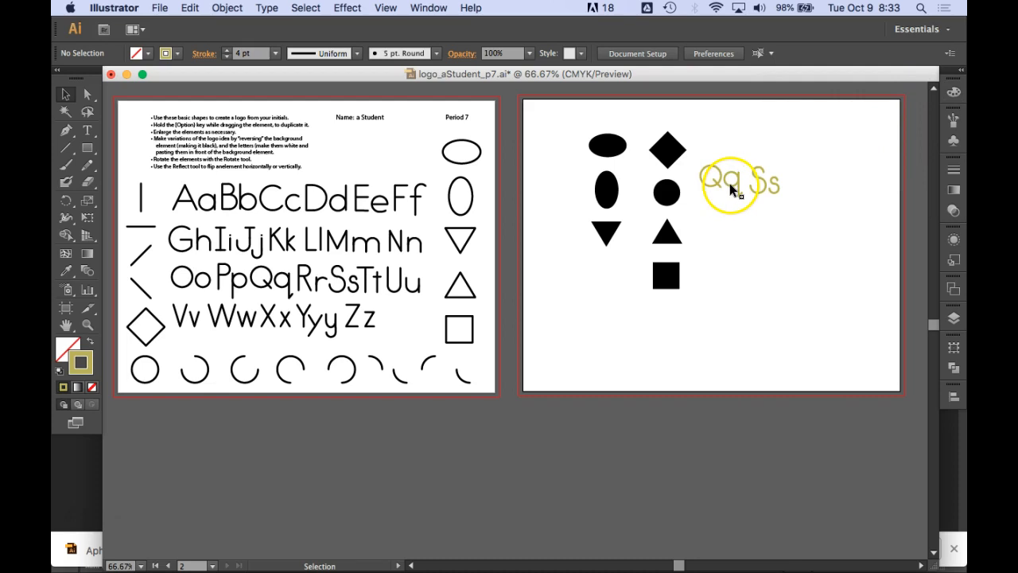
# Duplicate the lowercase q and s onto the black horizontal ellipse, side by side.
pyautogui.moveTo(729, 188); pyautogui.dragTo(608, 159)
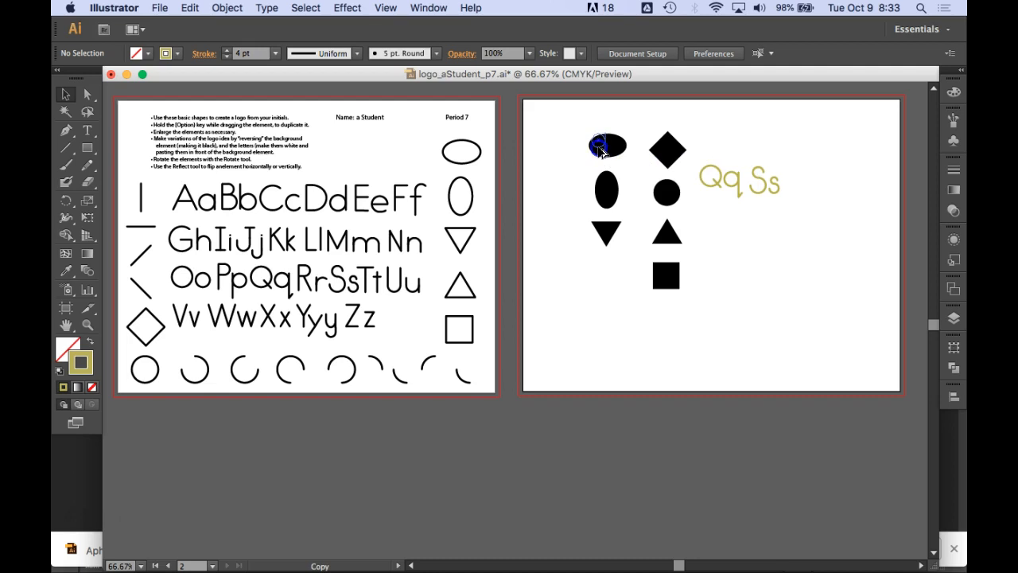
pyautogui.moveTo(602, 151); pyautogui.dragTo(601, 150)
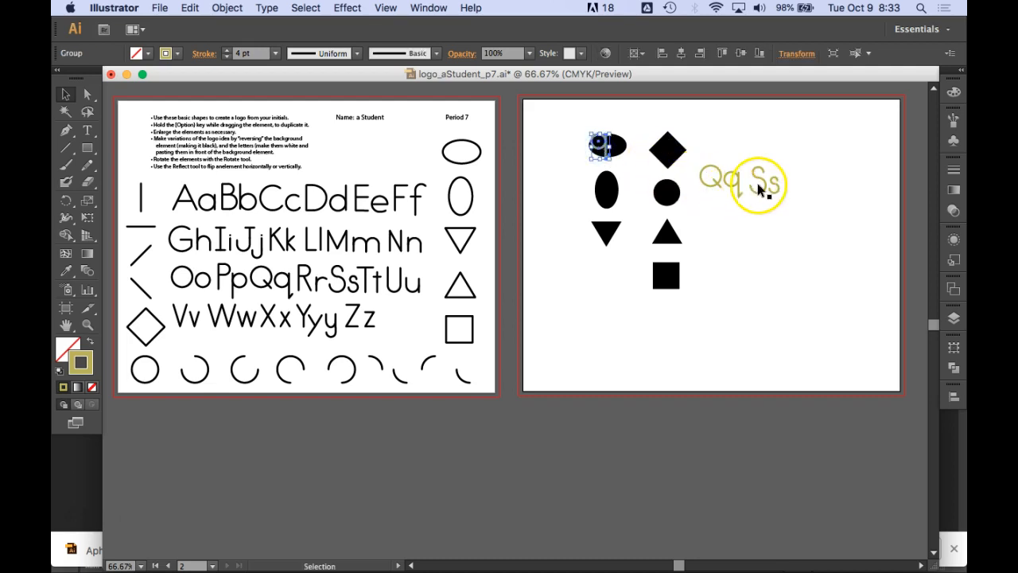
pyautogui.moveTo(771, 187); pyautogui.dragTo(620, 148)
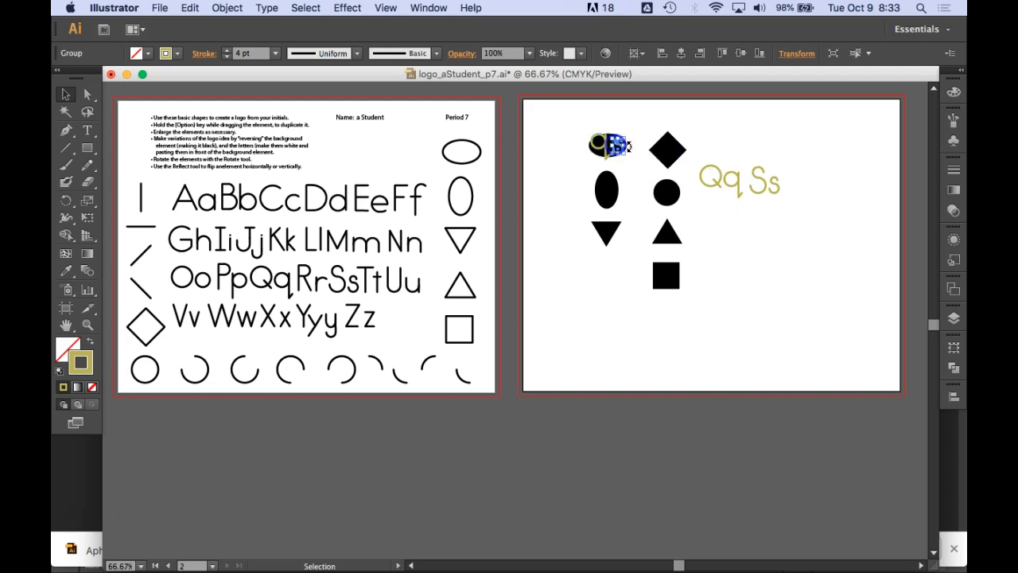
pyautogui.click(633, 165)
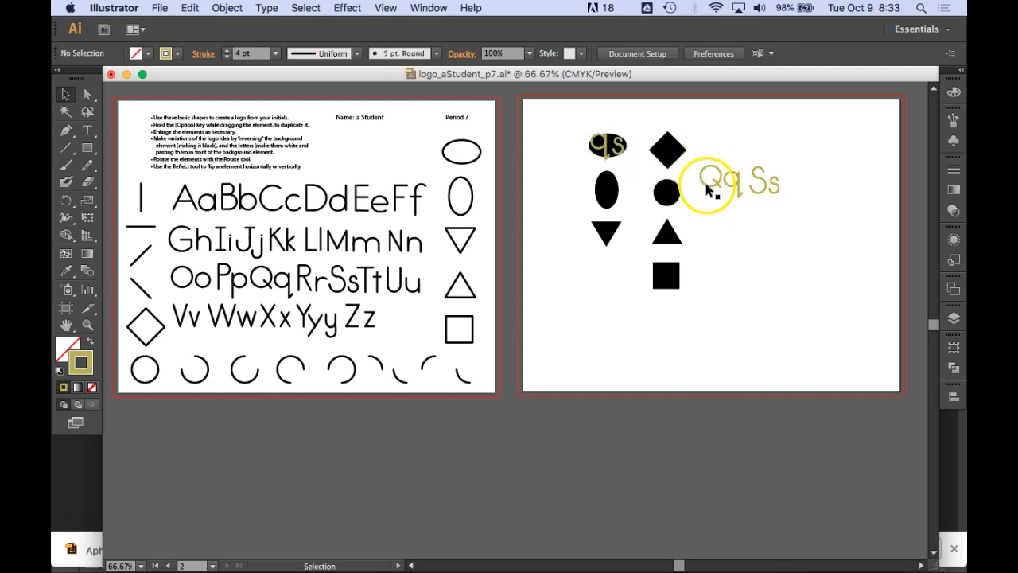
# Move the original Qq and Ss letters below the inverted triangle.
pyautogui.moveTo(698, 157); pyautogui.dragTo(612, 289)
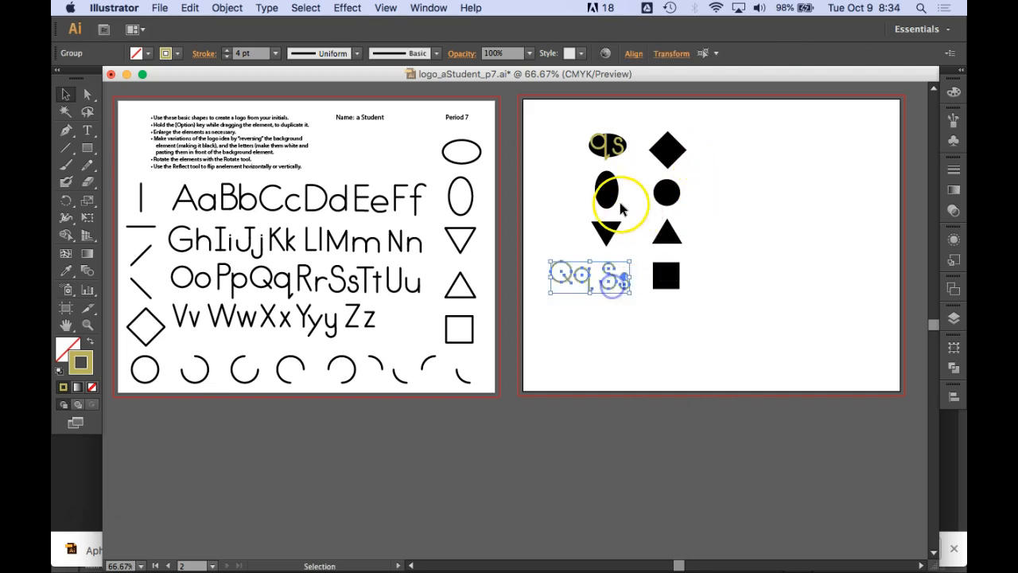
pyautogui.click(605, 143)
pyautogui.keyDown('shift'); pyautogui.click(621, 145); pyautogui.keyUp('shift')
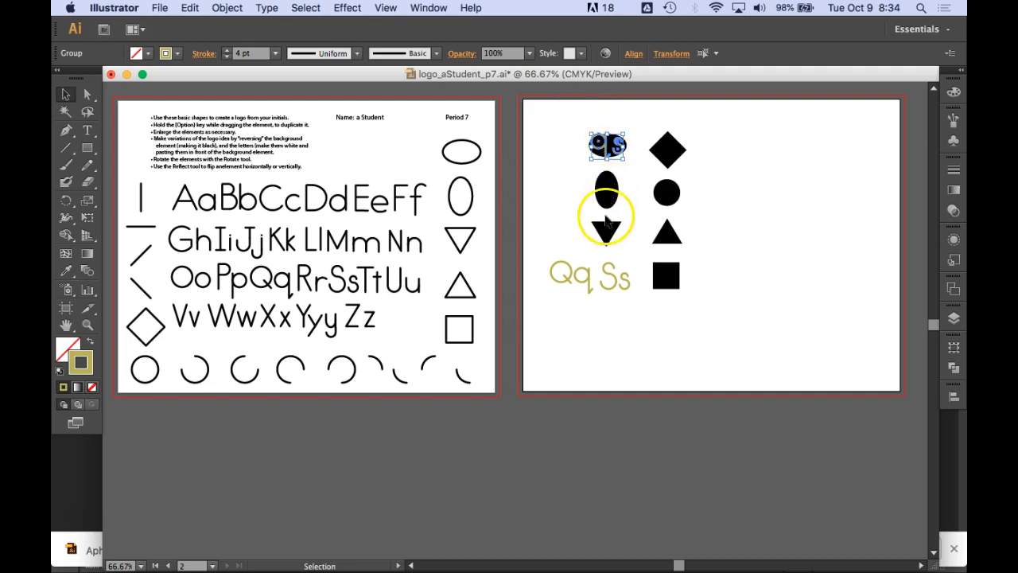
pyautogui.click(637, 133)
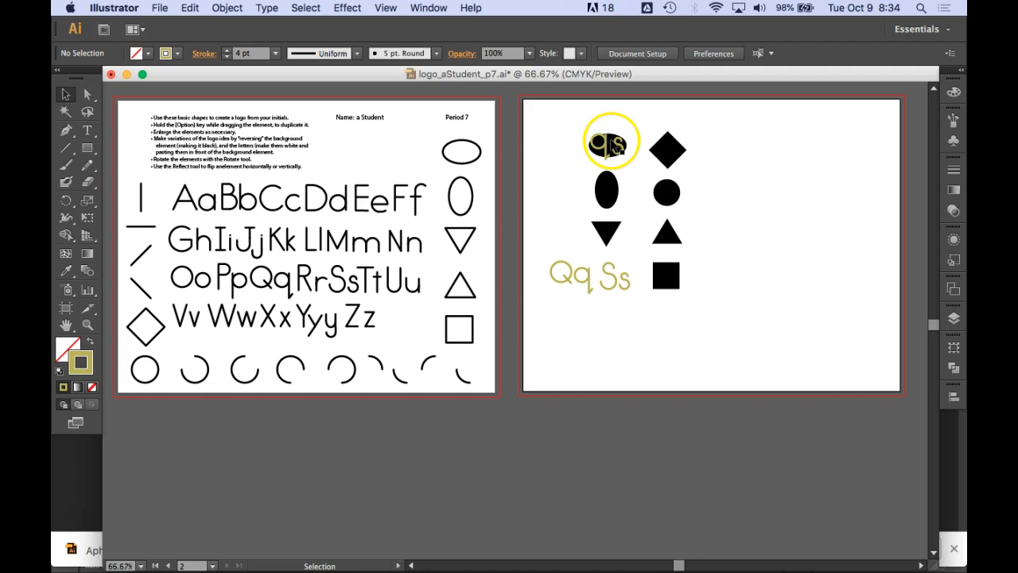
# Duplicate the black horizontal ellipse to the right of the diamond and place copies of the capital Q and S on it.
pyautogui.click(613, 146)
pyautogui.moveTo(610, 142); pyautogui.dragTo(727, 144)
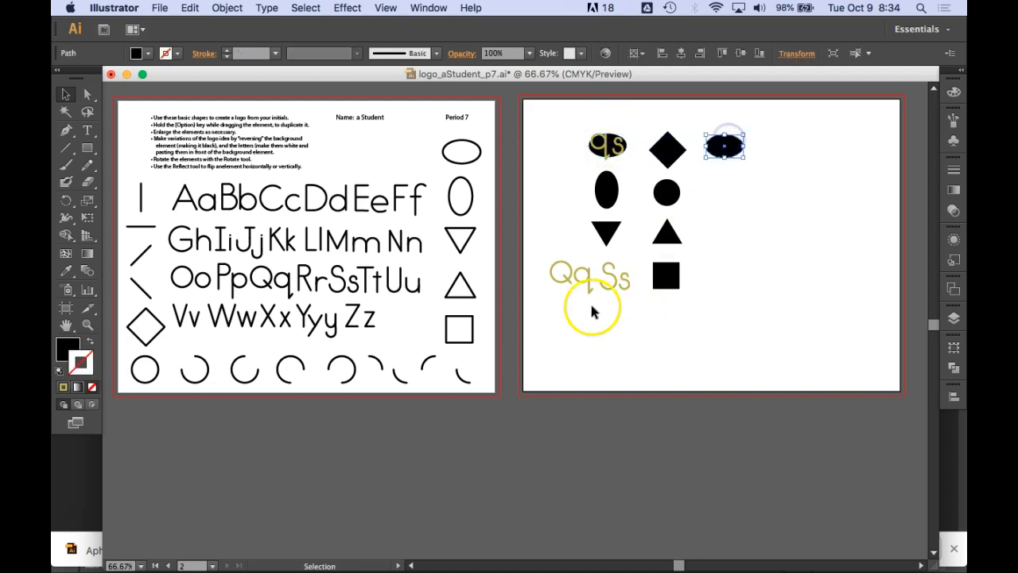
pyautogui.click(562, 280)
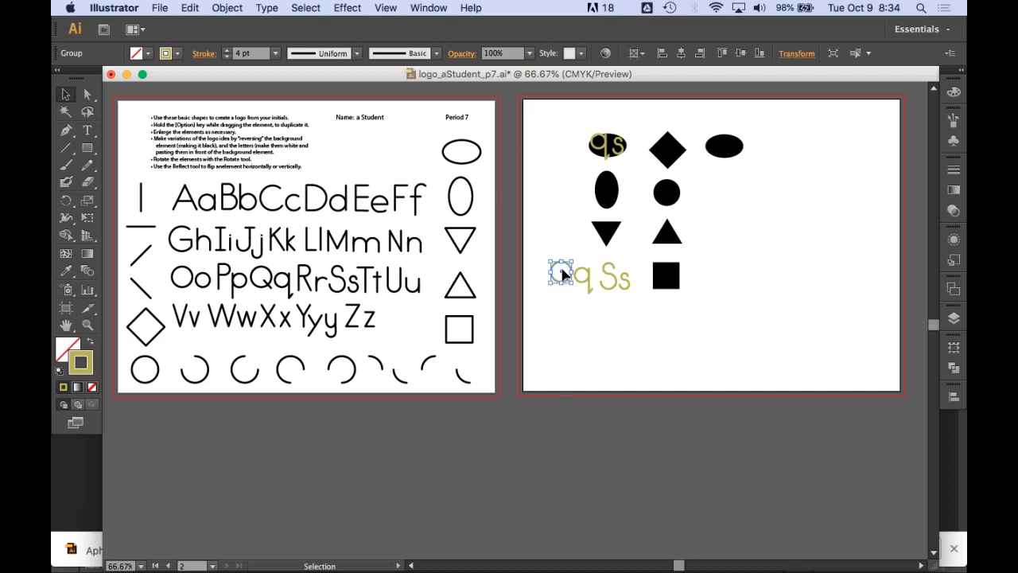
pyautogui.moveTo(557, 270); pyautogui.dragTo(716, 146)
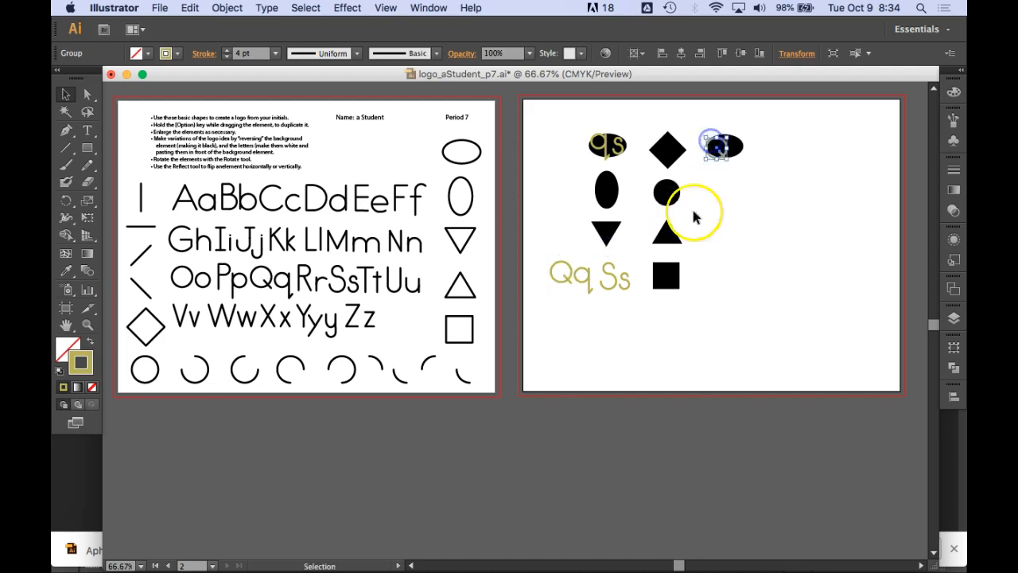
pyautogui.moveTo(607, 289); pyautogui.dragTo(739, 165)
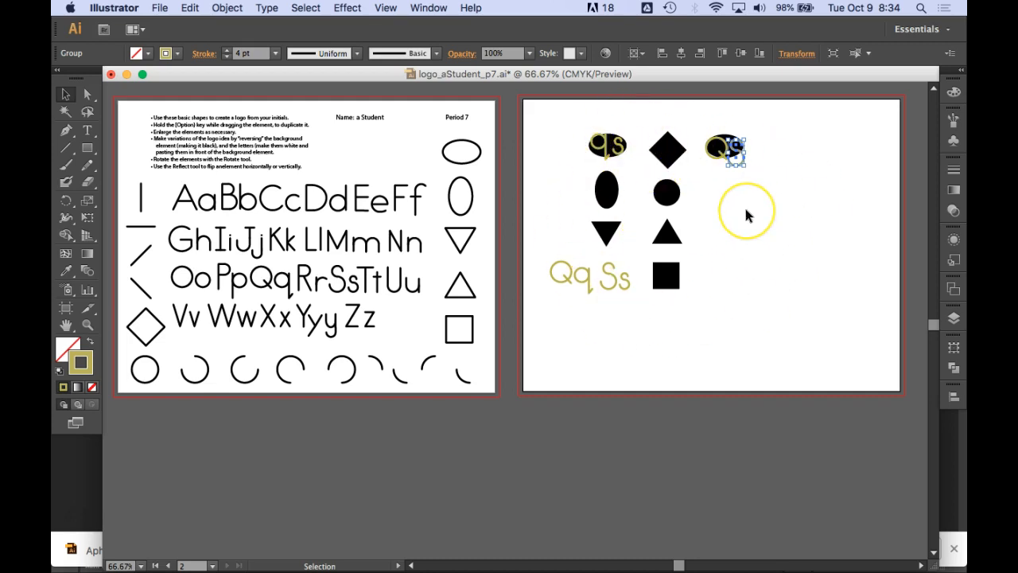
# Scale the capital Q and S down together to fit the duplicated ellipse and nudge them toward its centre.
pyautogui.press('a')
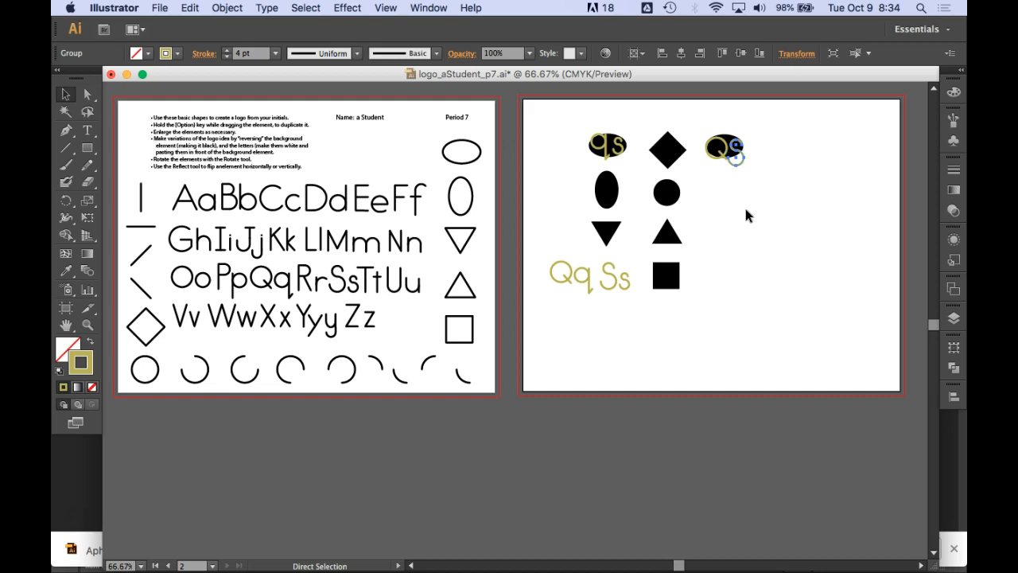
pyautogui.press('super+0')
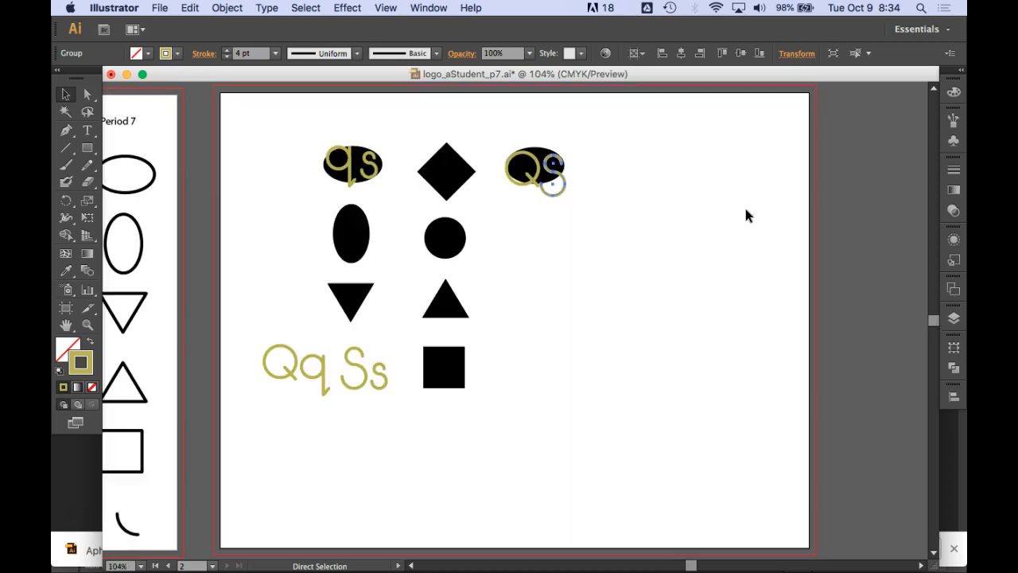
pyautogui.press('v')
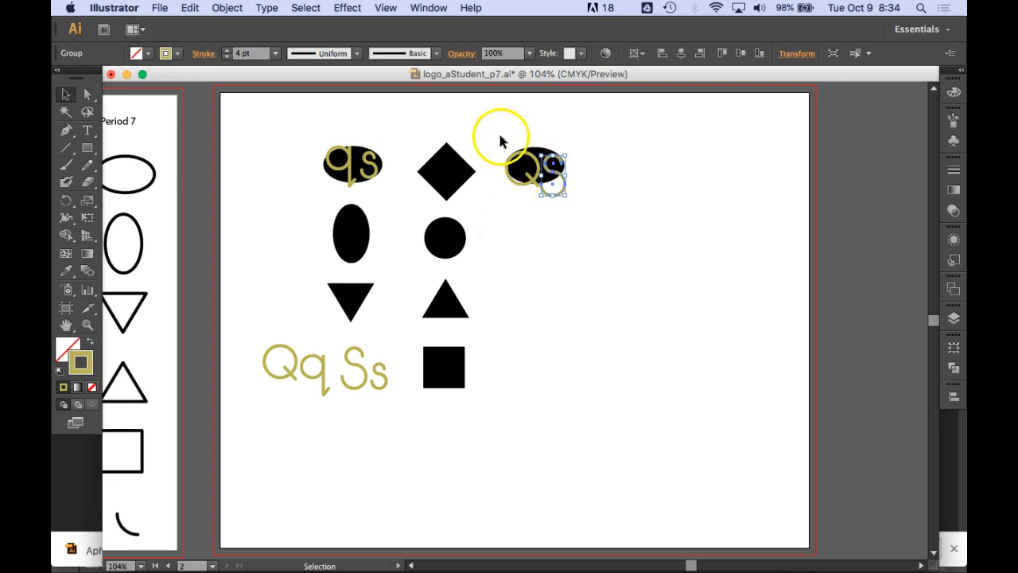
pyautogui.moveTo(503, 136); pyautogui.dragTo(599, 227)
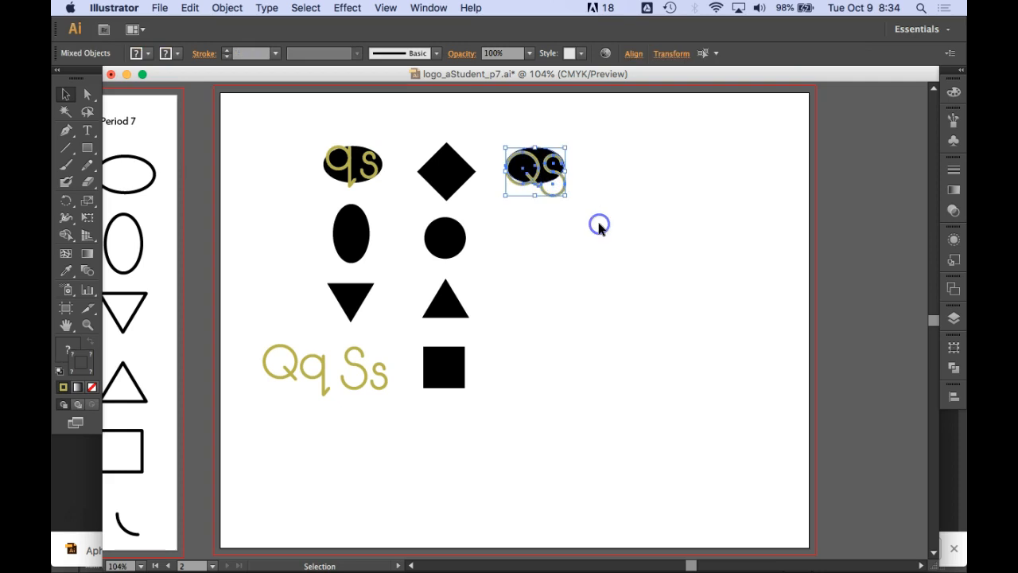
pyautogui.click(622, 202)
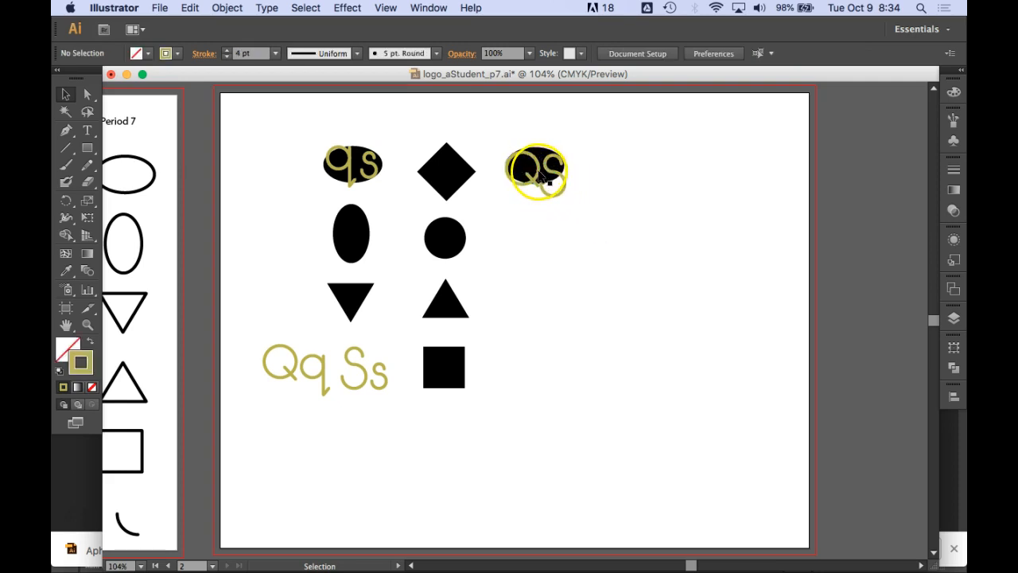
pyautogui.click(549, 180)
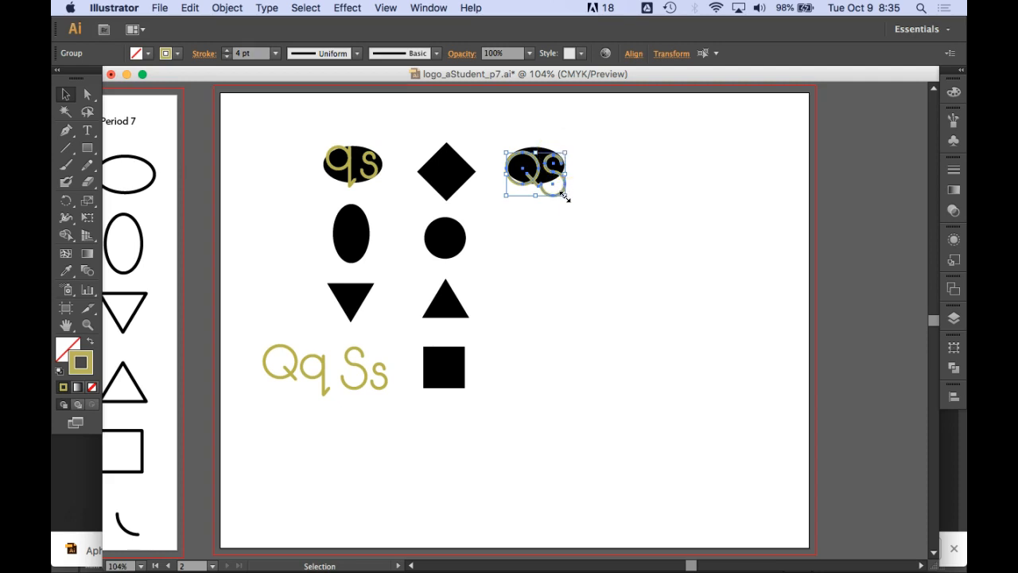
pyautogui.moveTo(565, 196)
pyautogui.mouseDown()
pyautogui.moveTo(548, 181)
pyautogui.moveTo(556, 188)
pyautogui.mouseUp()
pyautogui.click(604, 182)
pyautogui.press('Right')
pyautogui.press('Right')
pyautogui.press('Right')
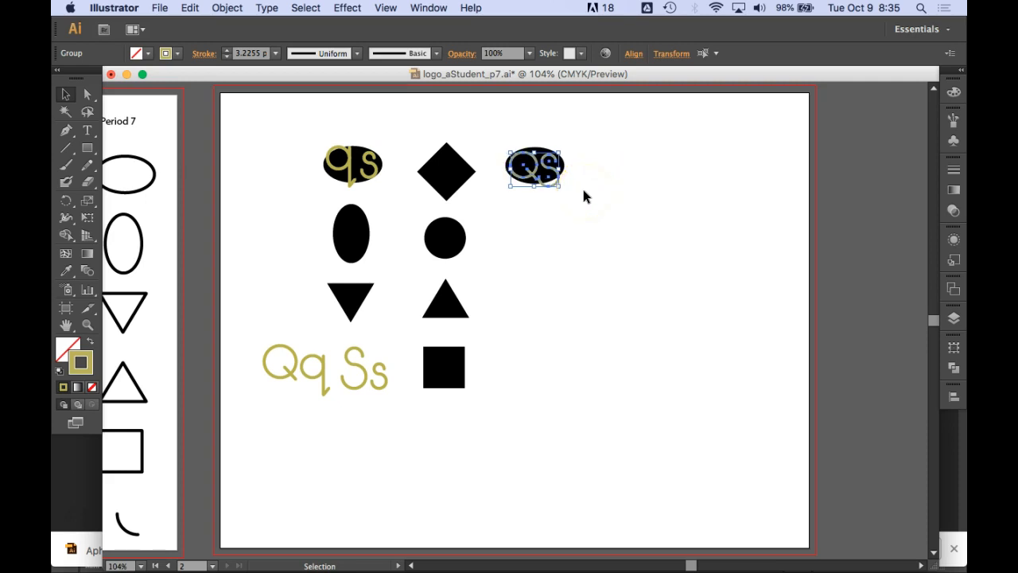
pyautogui.click(581, 194)
# Set the stroke colour of the capital Q and S on the duplicated ellipse to white.
pyautogui.click(560, 185)
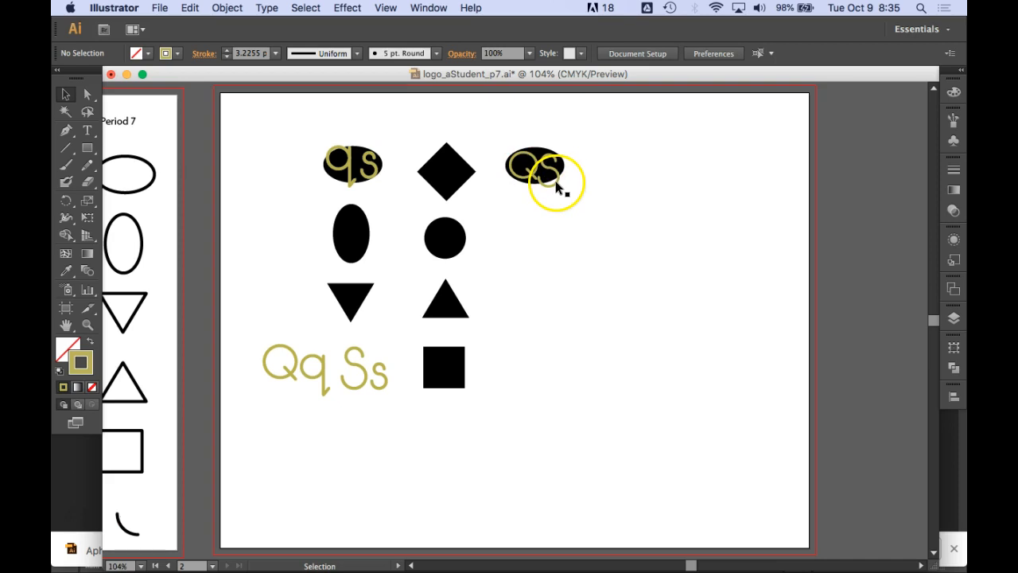
pyautogui.click(555, 186)
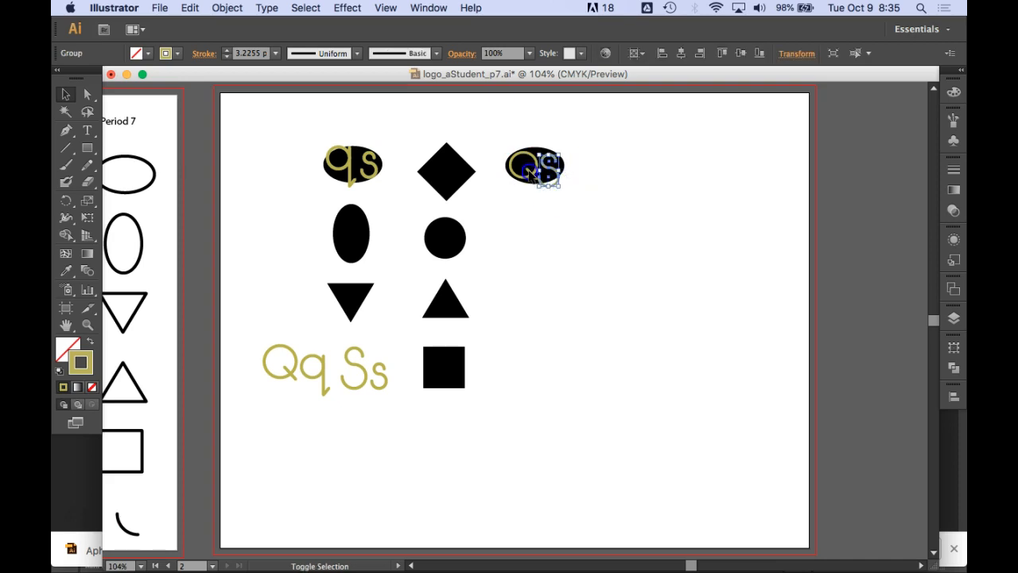
pyautogui.keyDown('shift'); pyautogui.click(531, 172); pyautogui.keyUp('shift')
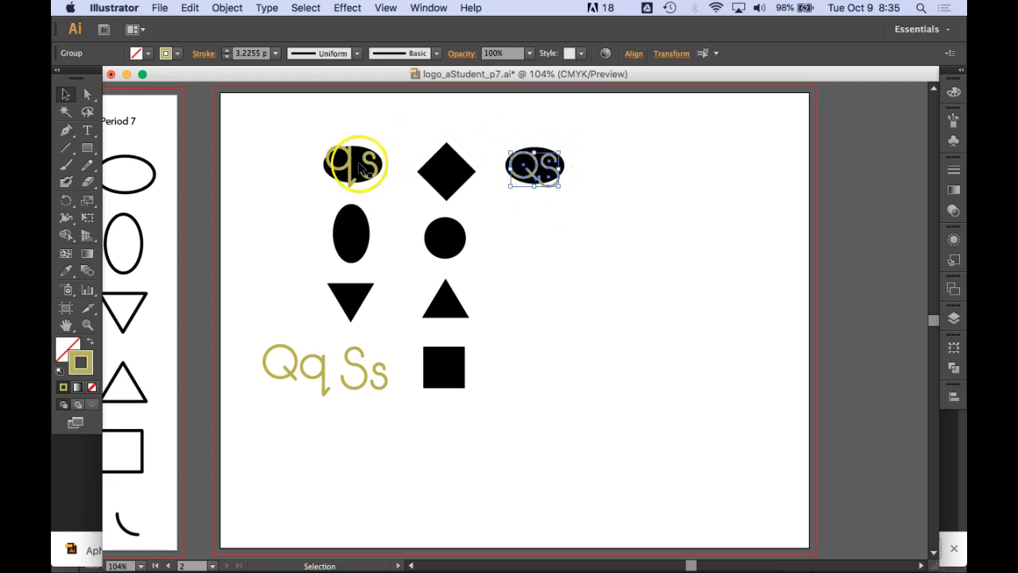
pyautogui.click(952, 96)
pyautogui.click(784, 124)
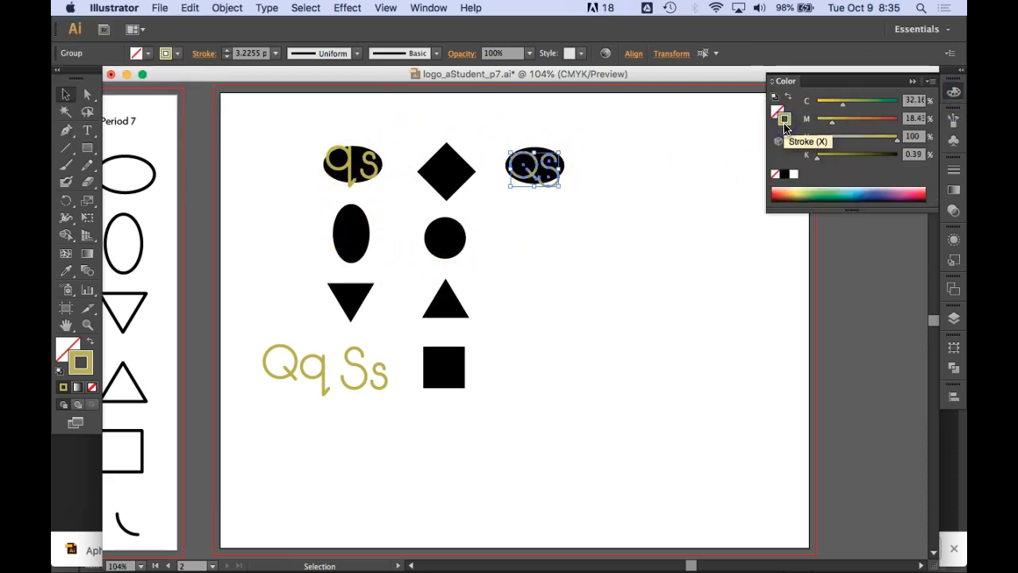
pyautogui.click(793, 174)
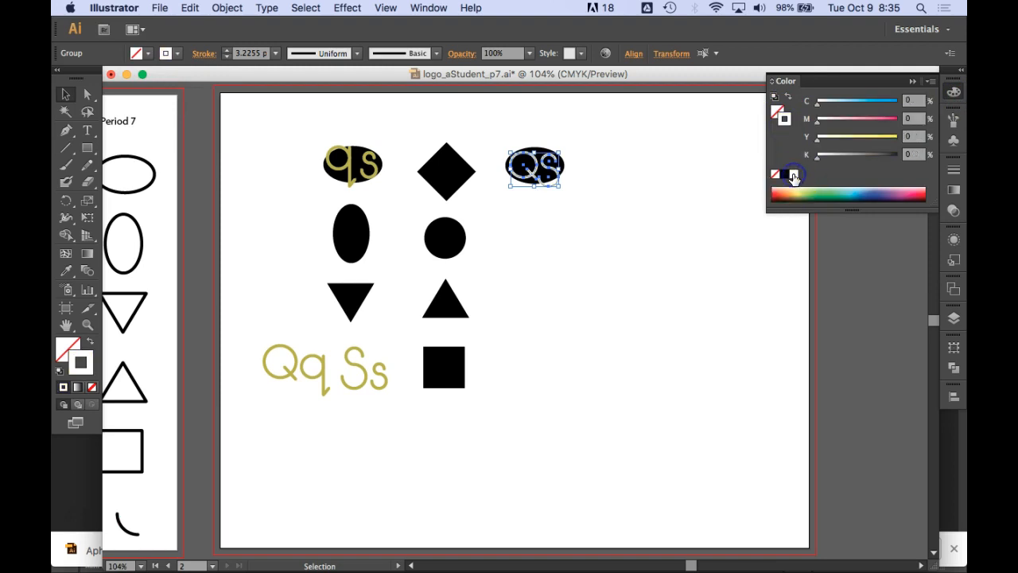
pyautogui.click(648, 204)
# Move the white S up and to the right so its top breaks through the ellipse's upper-right edge.
pyautogui.press('space')
pyautogui.press('super+space')
pyautogui.moveTo(491, 132); pyautogui.dragTo(582, 213)
pyautogui.click(582, 214)
pyautogui.moveTo(652, 406); pyautogui.dragTo(631, 379)
pyautogui.moveTo(613, 288); pyautogui.dragTo(639, 266)
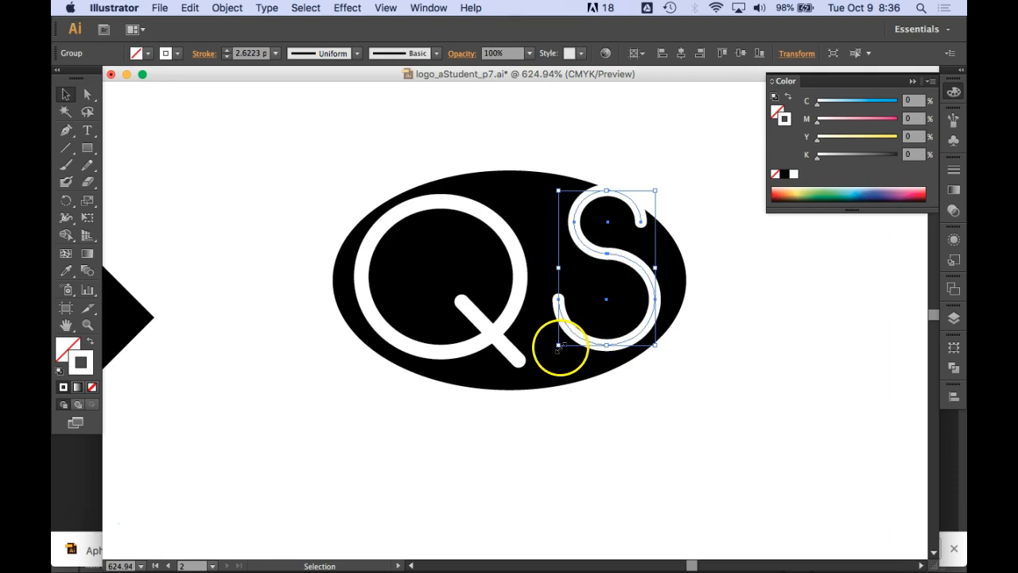
pyautogui.click(707, 238)
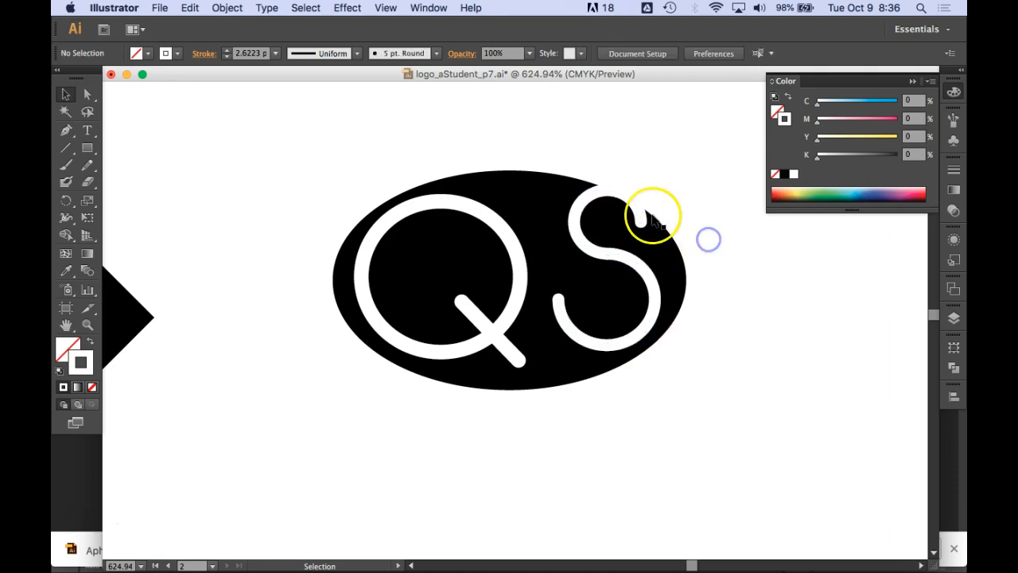
# Move the white Q up and to the left so its ring cuts through the ellipse's upper-left edge.
pyautogui.click(457, 353)
pyautogui.click(468, 348)
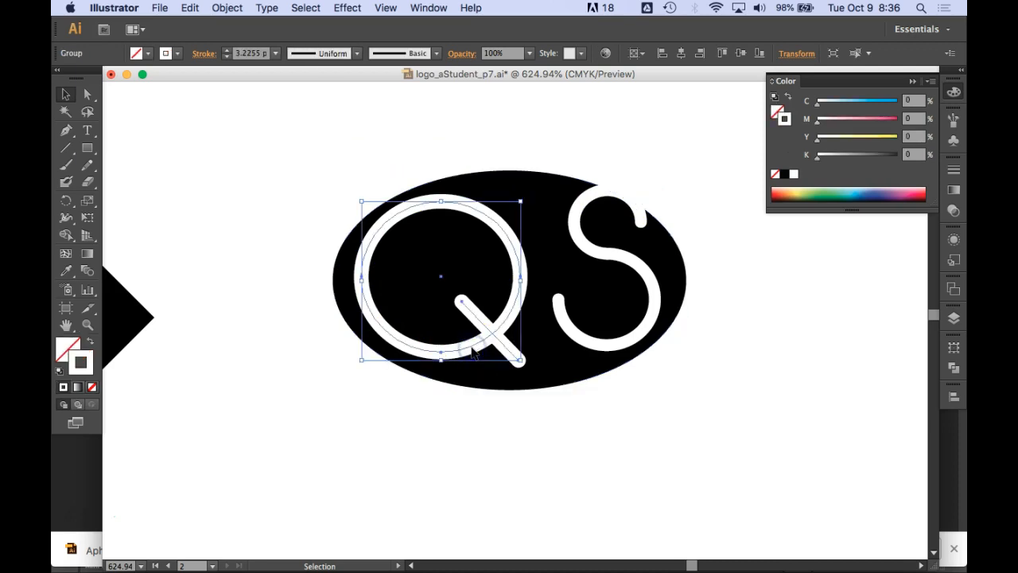
pyautogui.moveTo(477, 348); pyautogui.dragTo(466, 334)
pyautogui.click(444, 437)
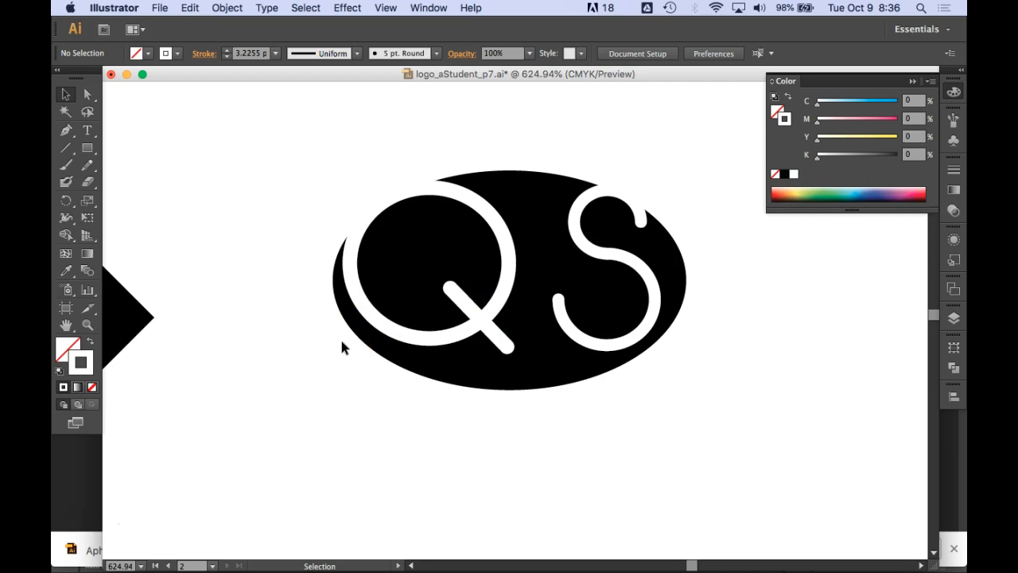
pyautogui.press('super+0')
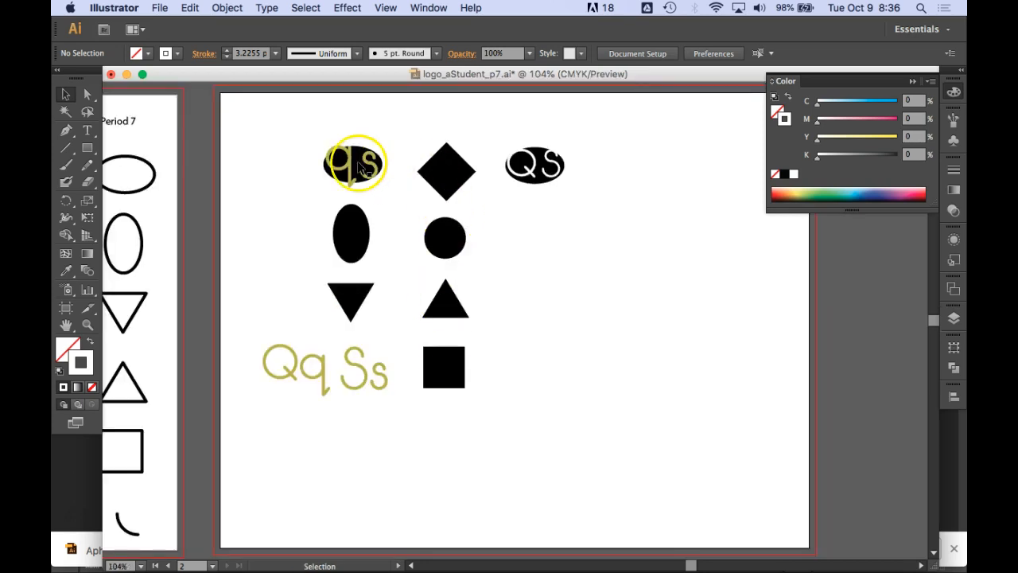